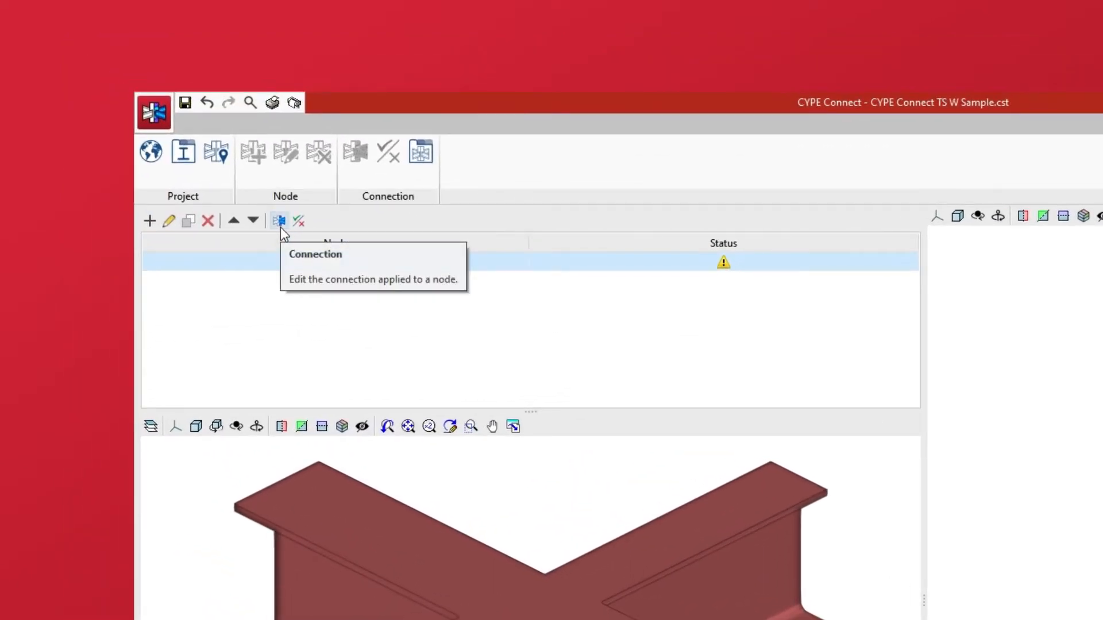
Step: Open the Connection editor for node N1 of the sample project
left_click(281, 226)
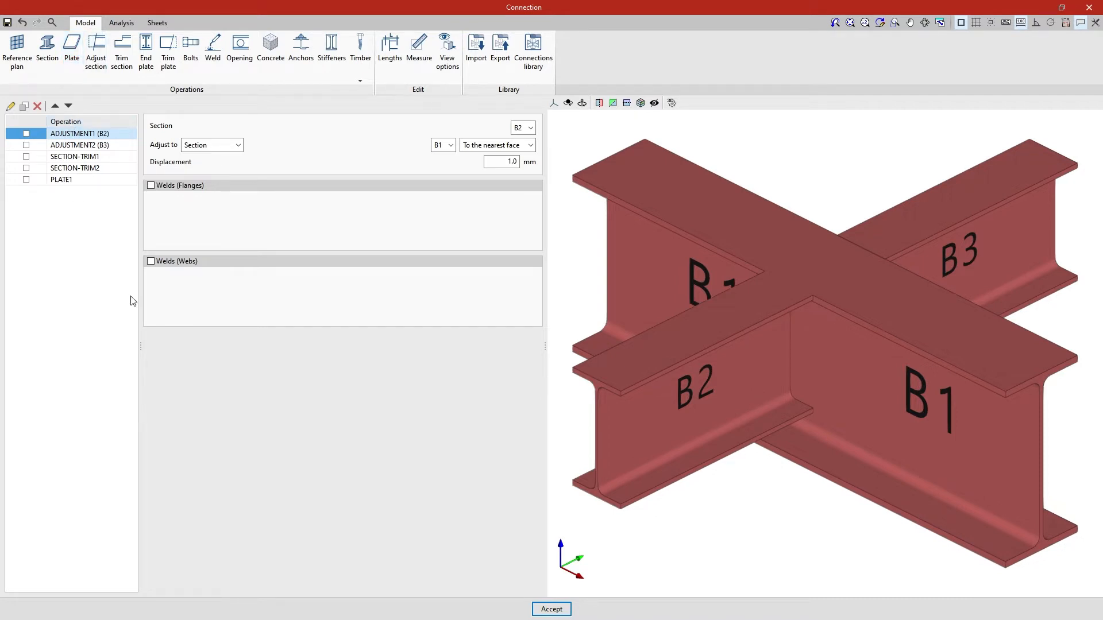
Step: Enable ADJUSTMENT1 (B2), ADJUSTMENT2 (B3), SECTION-TRIM1, SECTION-TRIM2 and PLATE1 in the operation list
middle_click_drag(780, 539, 709, 502)
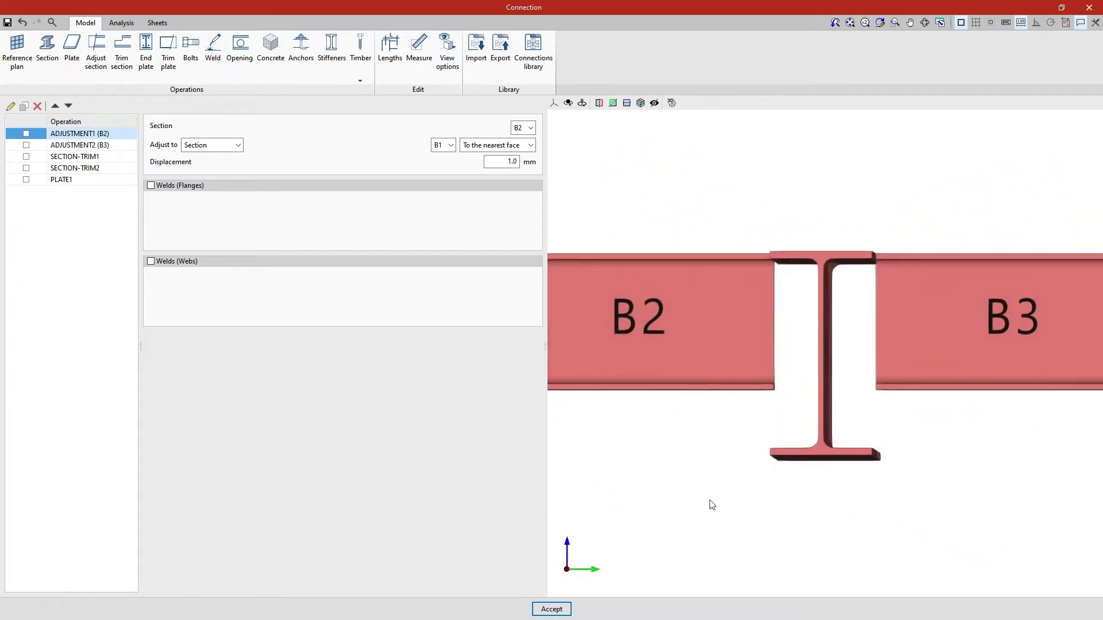
left_click(26, 134)
left_click(26, 145)
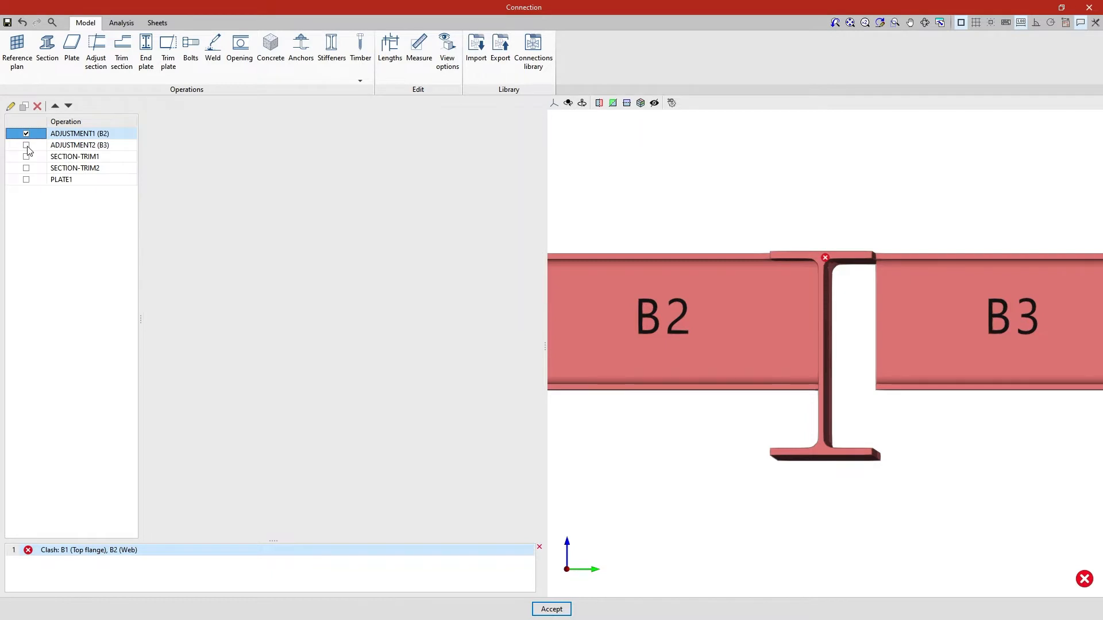
left_click(26, 156)
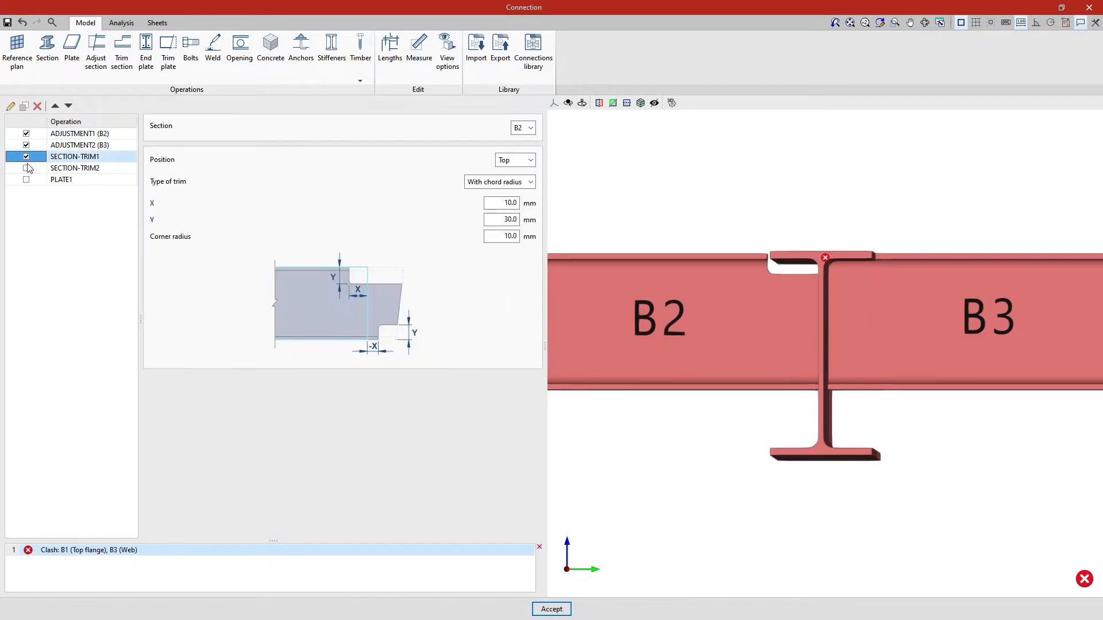
left_click(25, 168)
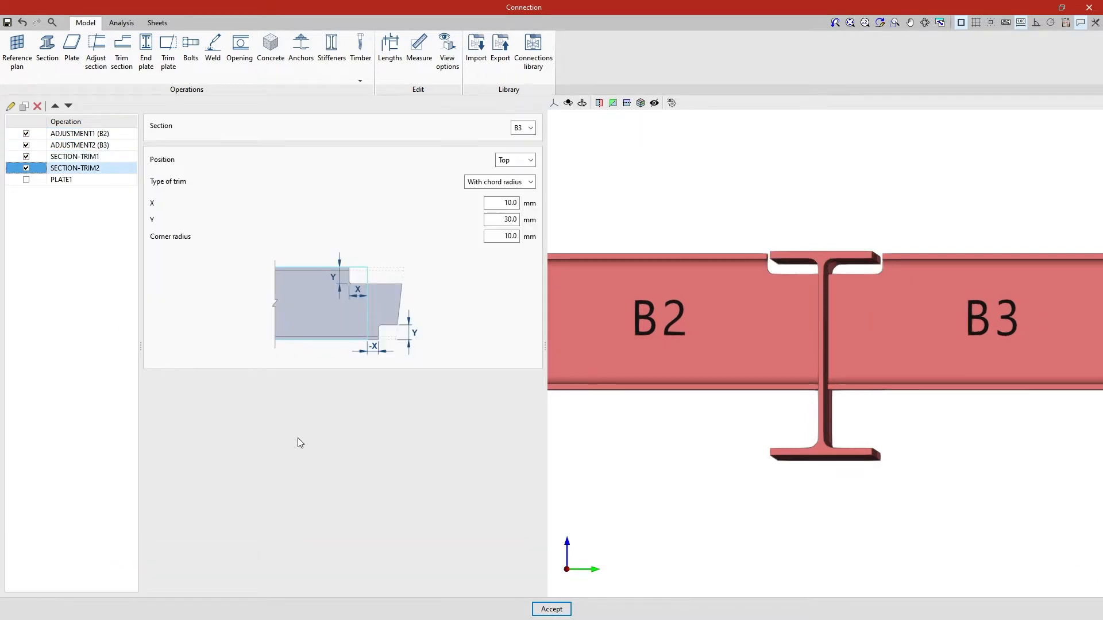
middle_click_drag(627, 463, 664, 496, "shift")
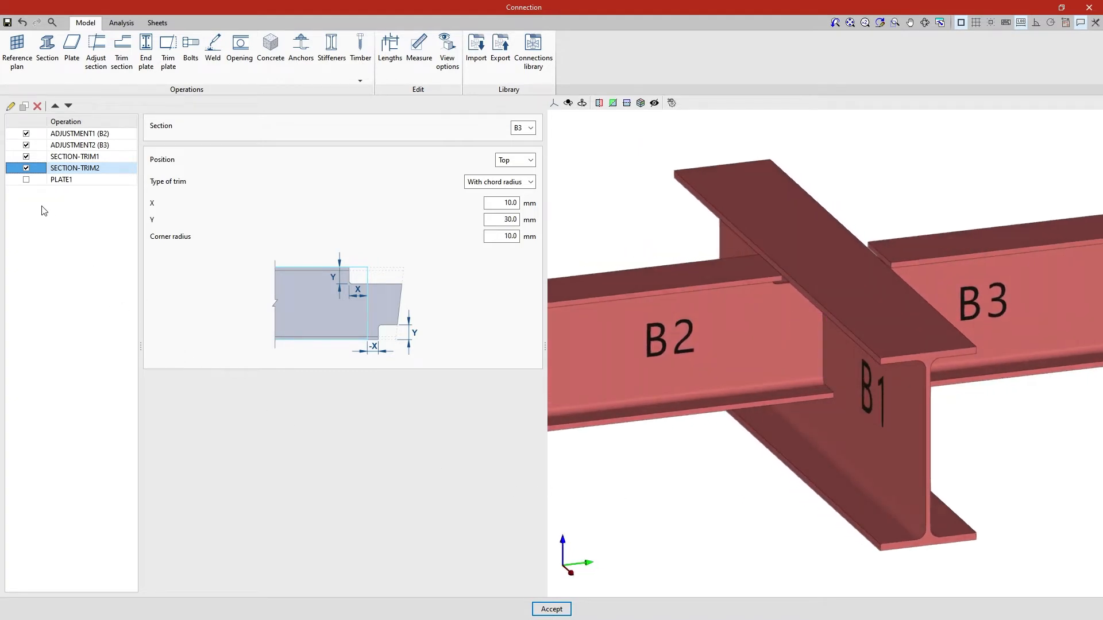
left_click(28, 182)
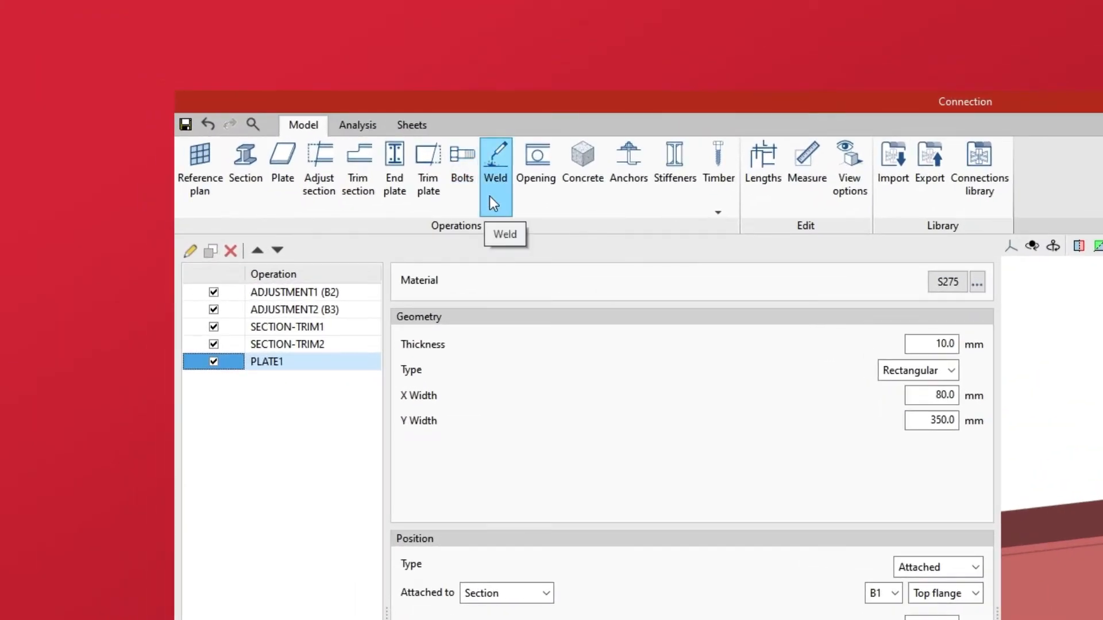
Step: Add a new weld with Element set to Section B2, bottom flange
left_click(489, 196)
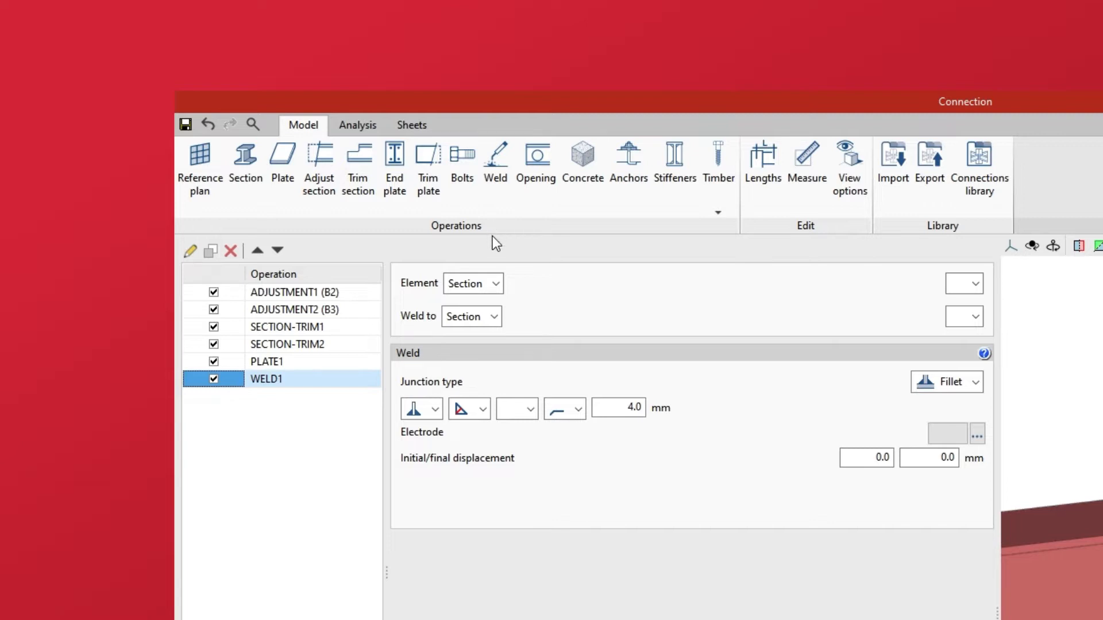
left_click(497, 283)
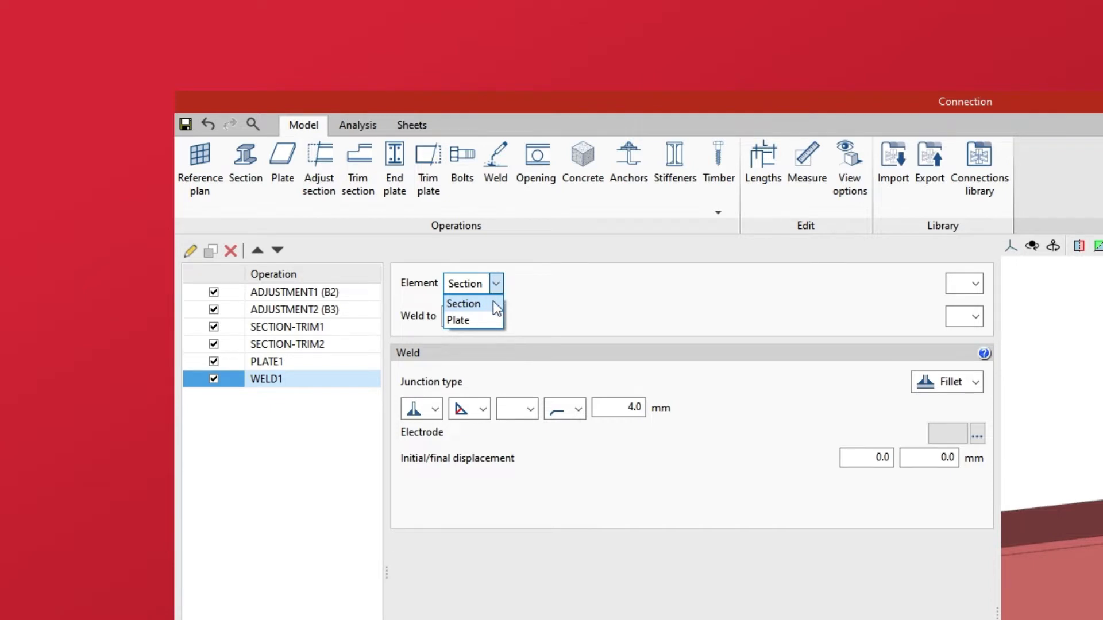
left_click(492, 301)
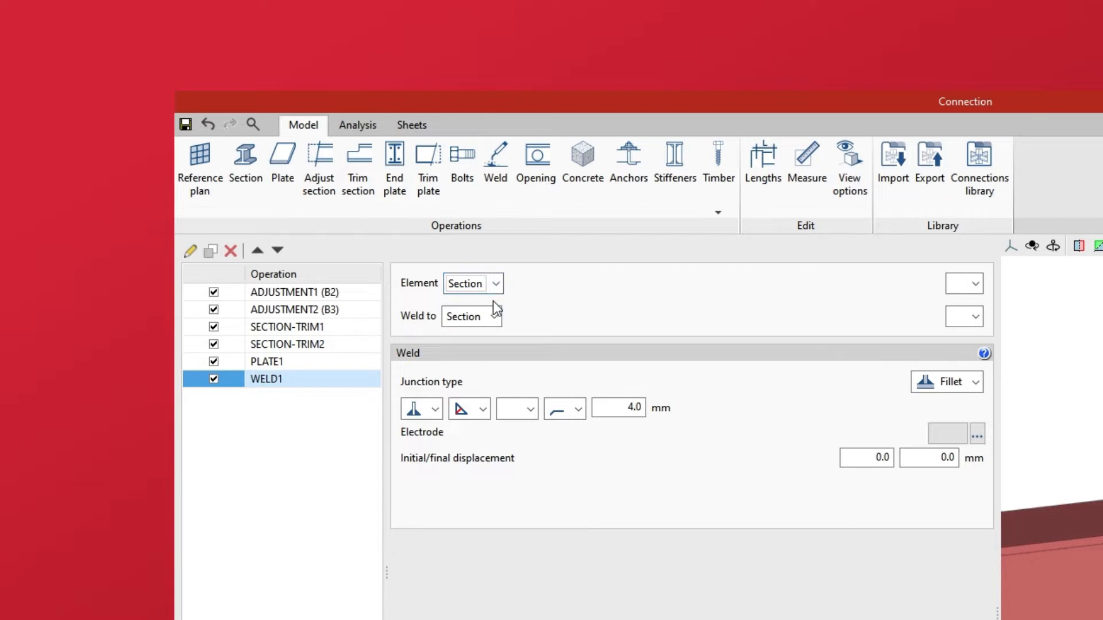
left_click(977, 292)
left_click(966, 313)
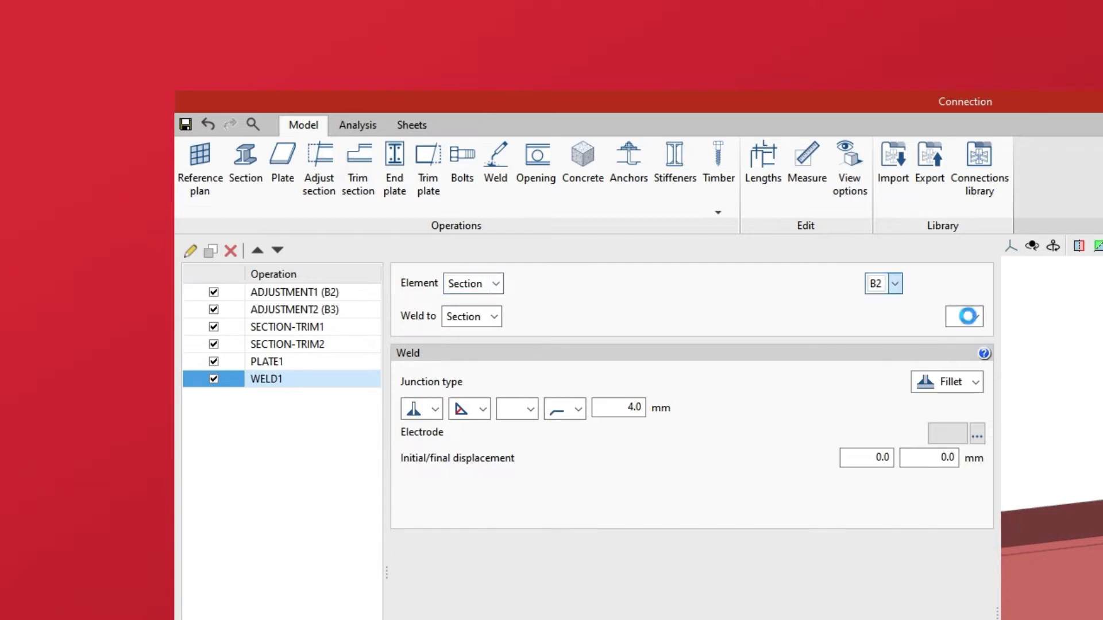
left_click(976, 284)
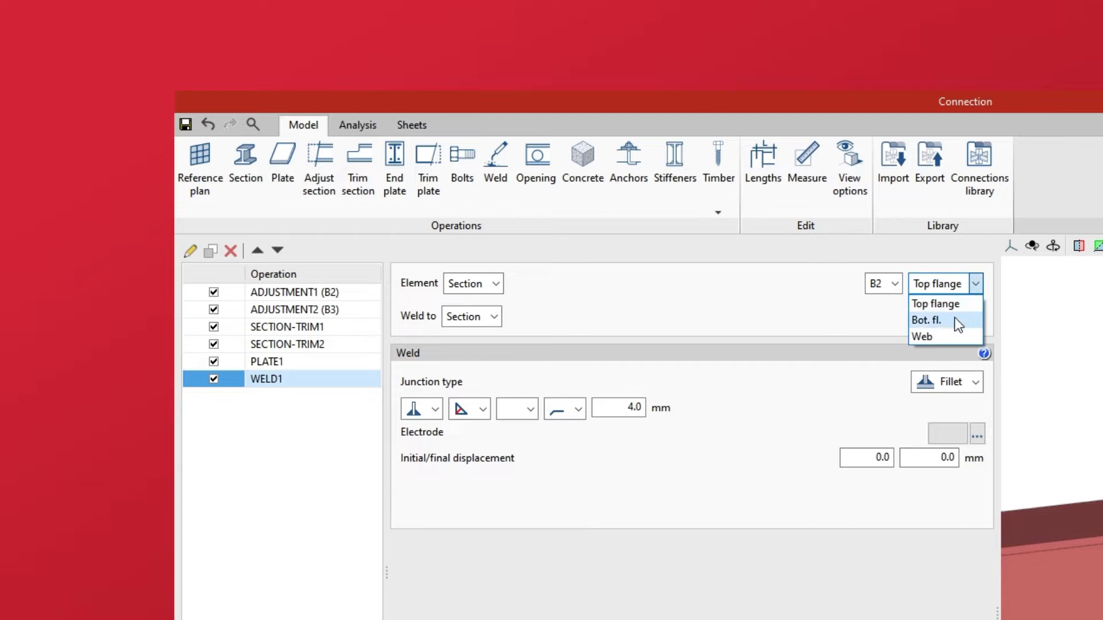
left_click(956, 321)
Step: Set the weld's Weld-to target to Section B1 Web
left_click(495, 317)
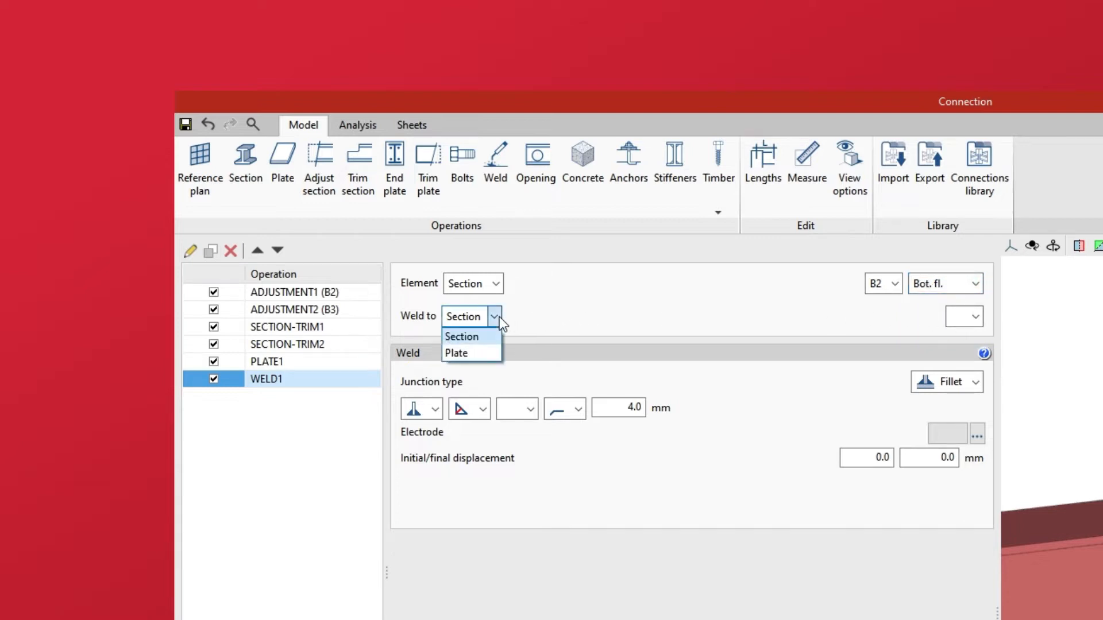
left_click(499, 315)
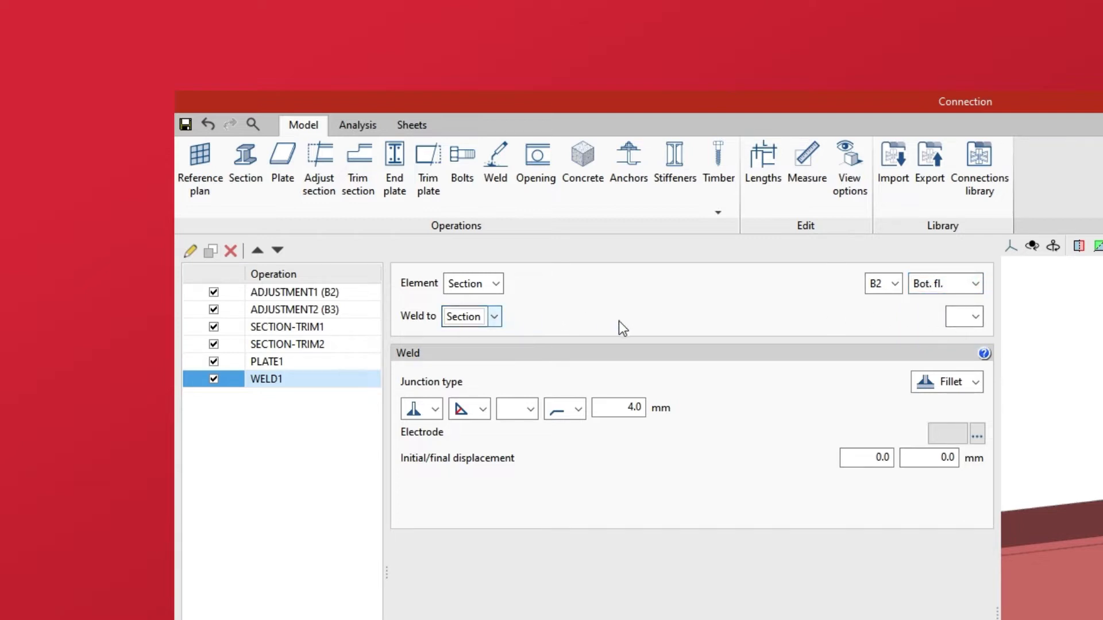
left_click(971, 322)
left_click(964, 334)
left_click(977, 317)
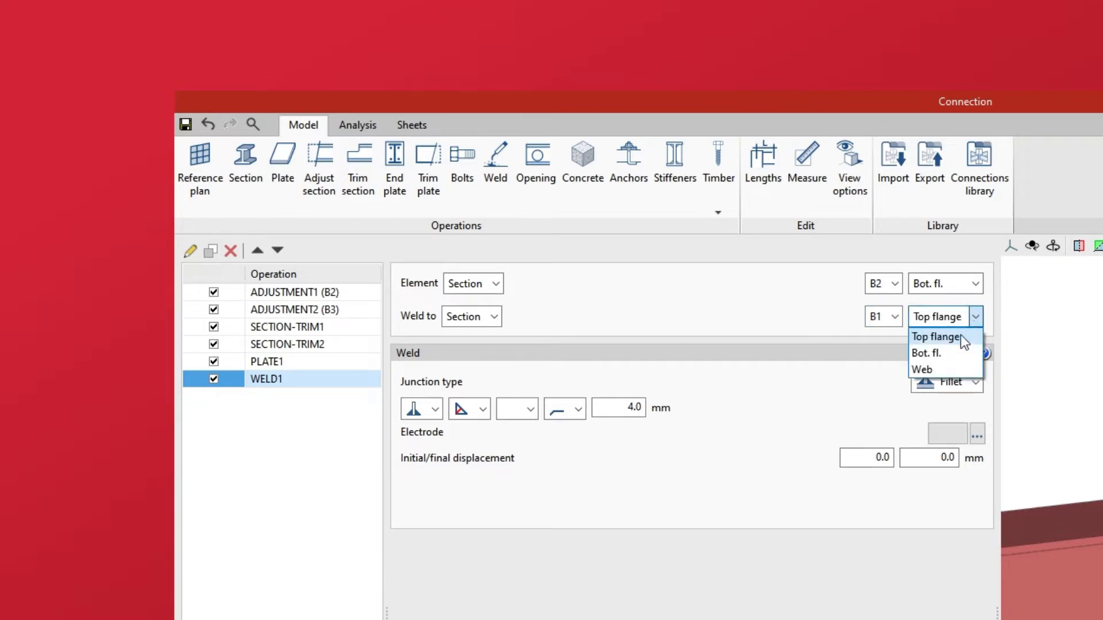
left_click(922, 369)
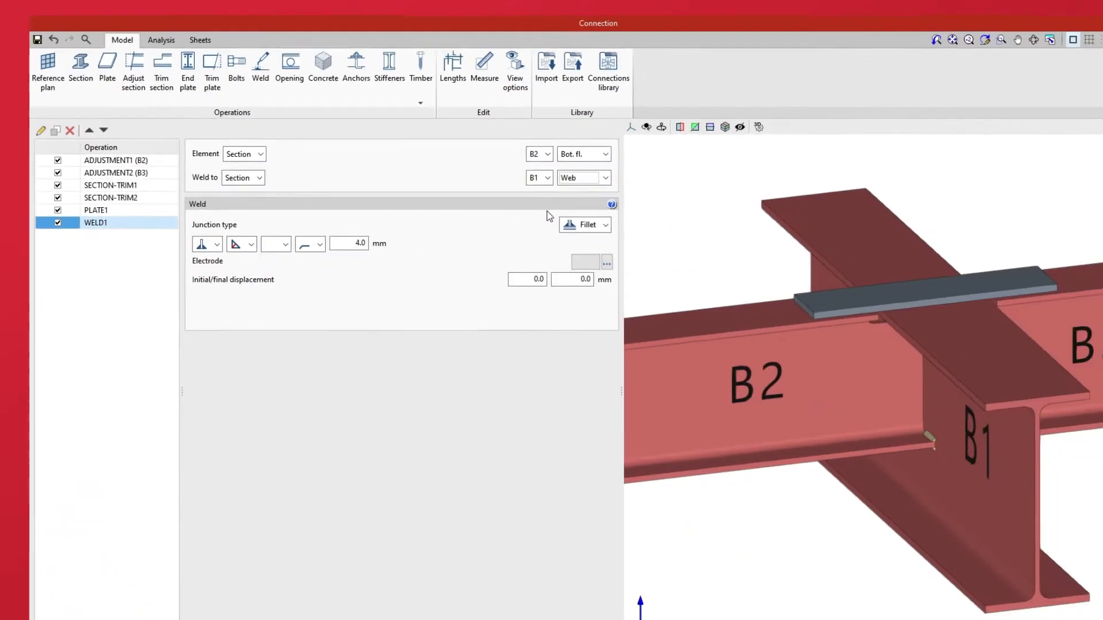
right_click_drag(764, 552, 813, 540)
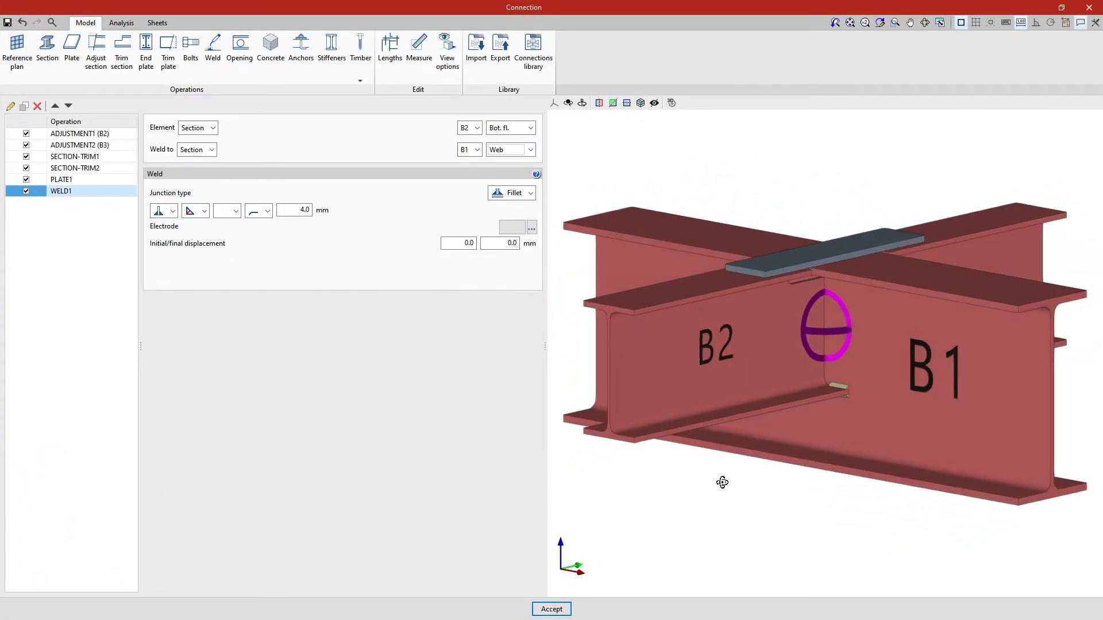
Step: Keep WELD1's junction type as Fillet
right_click_drag(722, 482, 722, 481)
scroll(764, 488, "up", 2)
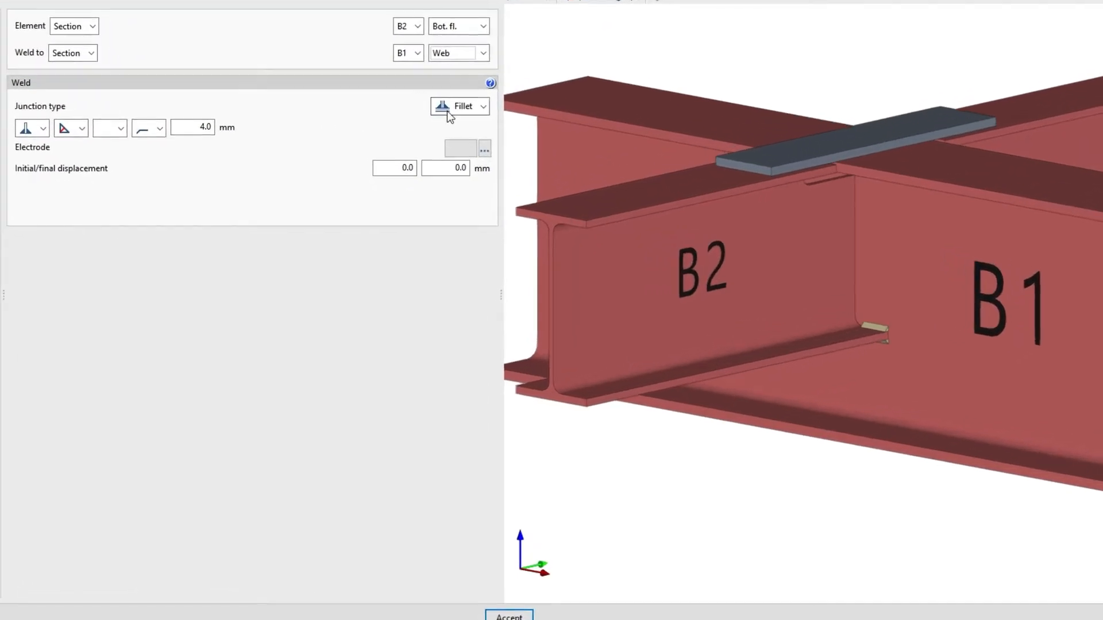
left_click(483, 110)
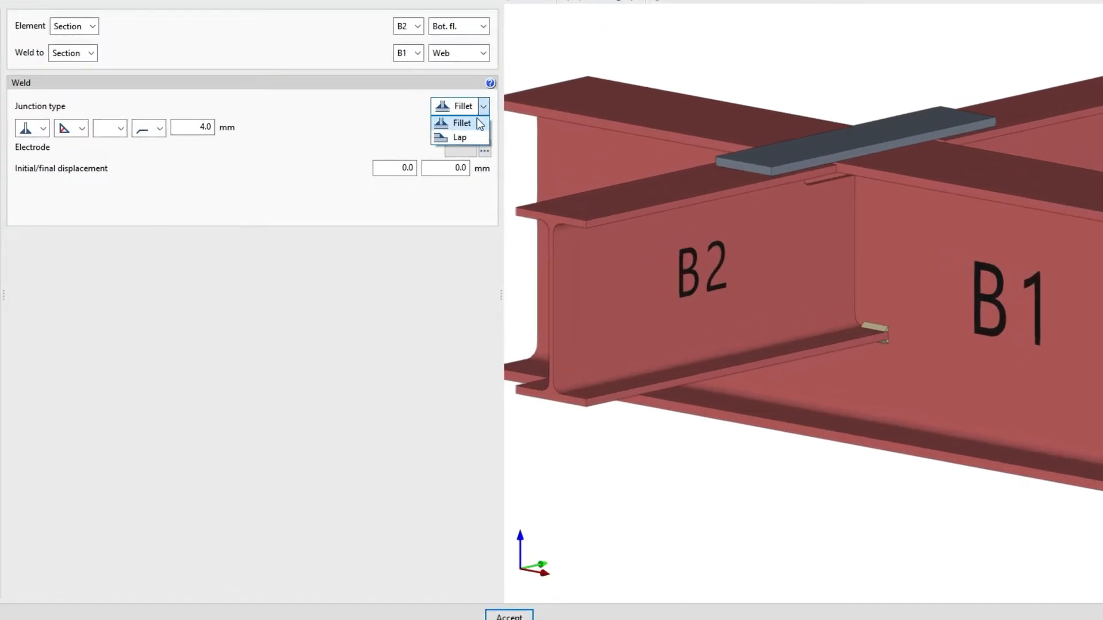
left_click(476, 122)
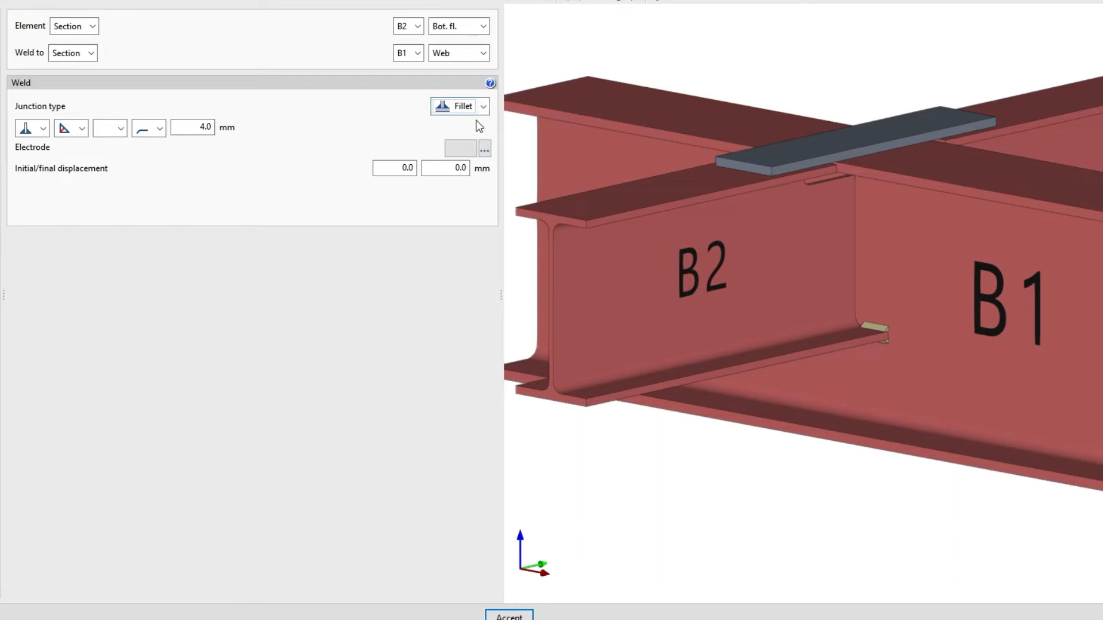
Step: Set the triangle weld symbol, leave surface shape undefined, and choose the second execution option
left_click(48, 130)
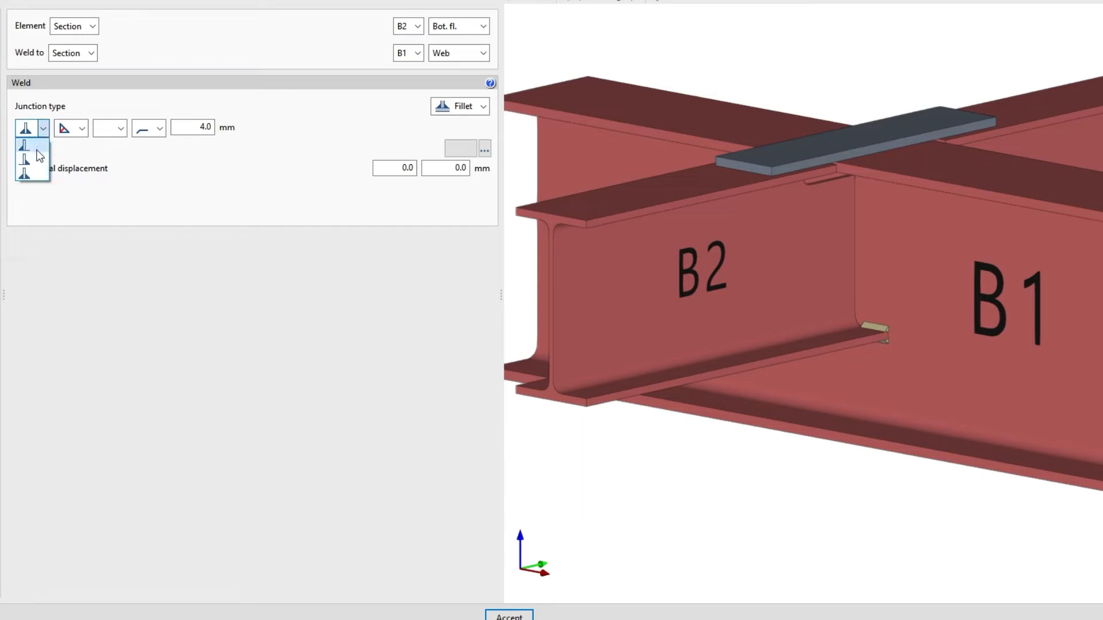
left_click(40, 176)
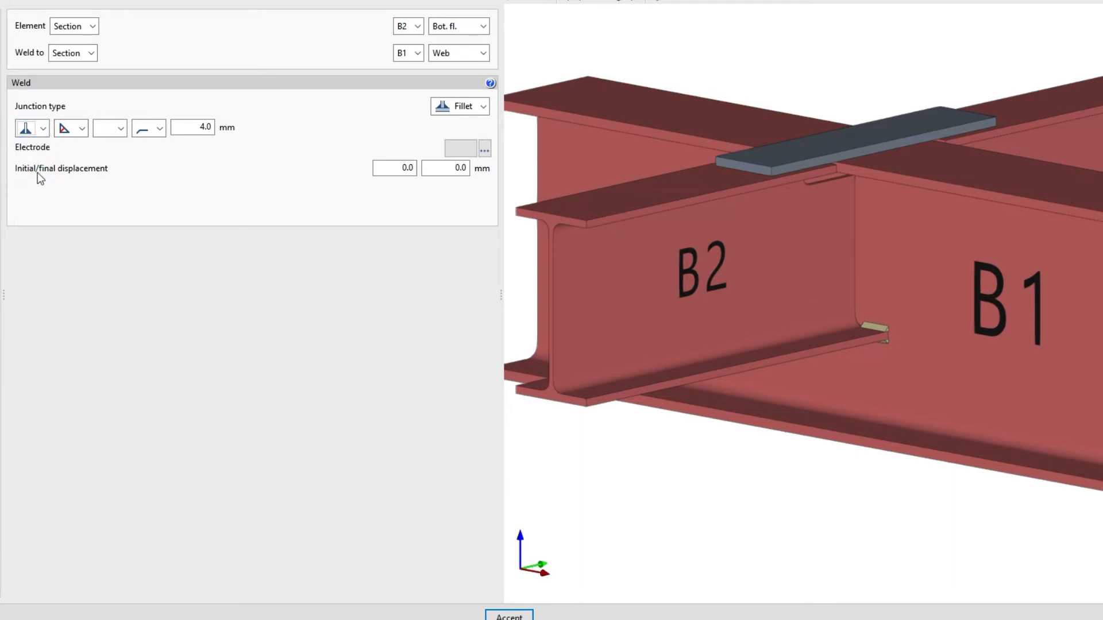
left_click(83, 130)
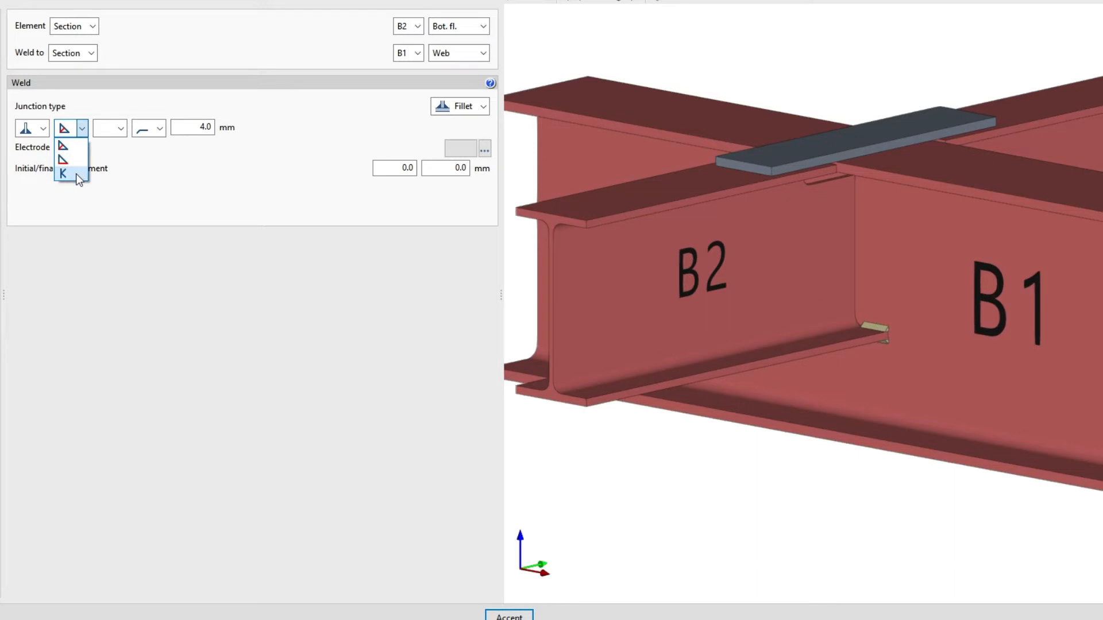
left_click(74, 146)
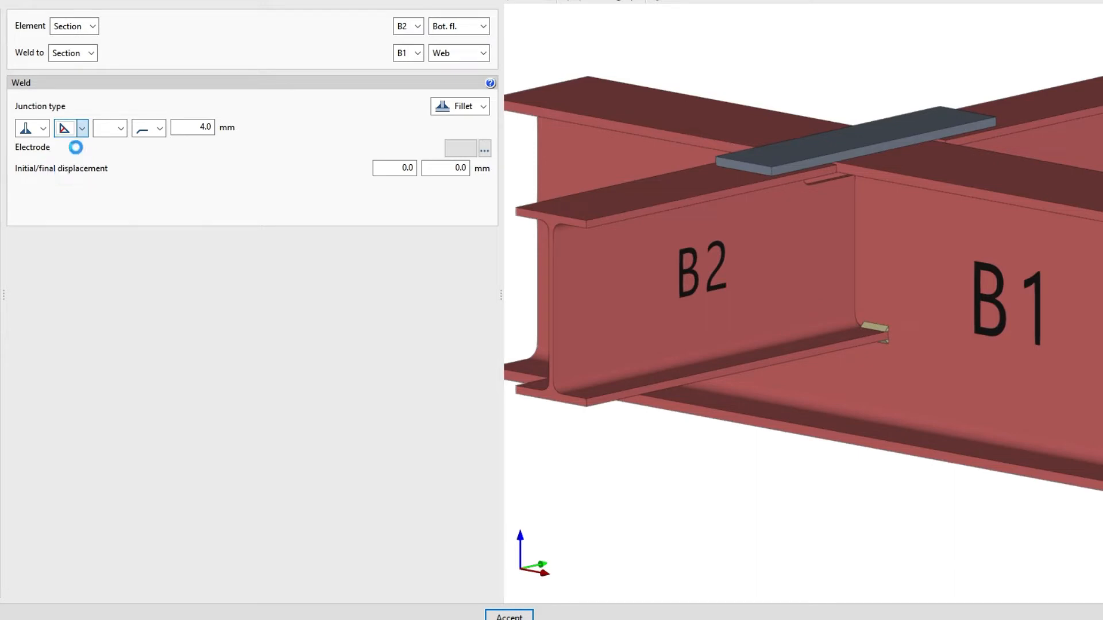
left_click(121, 130)
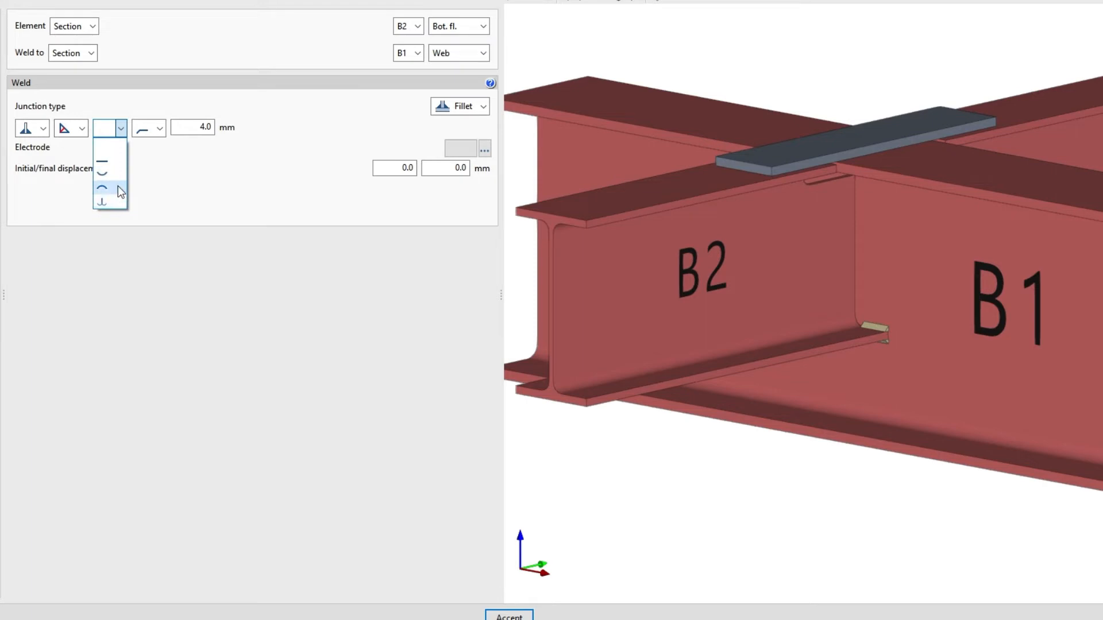
left_click(118, 145)
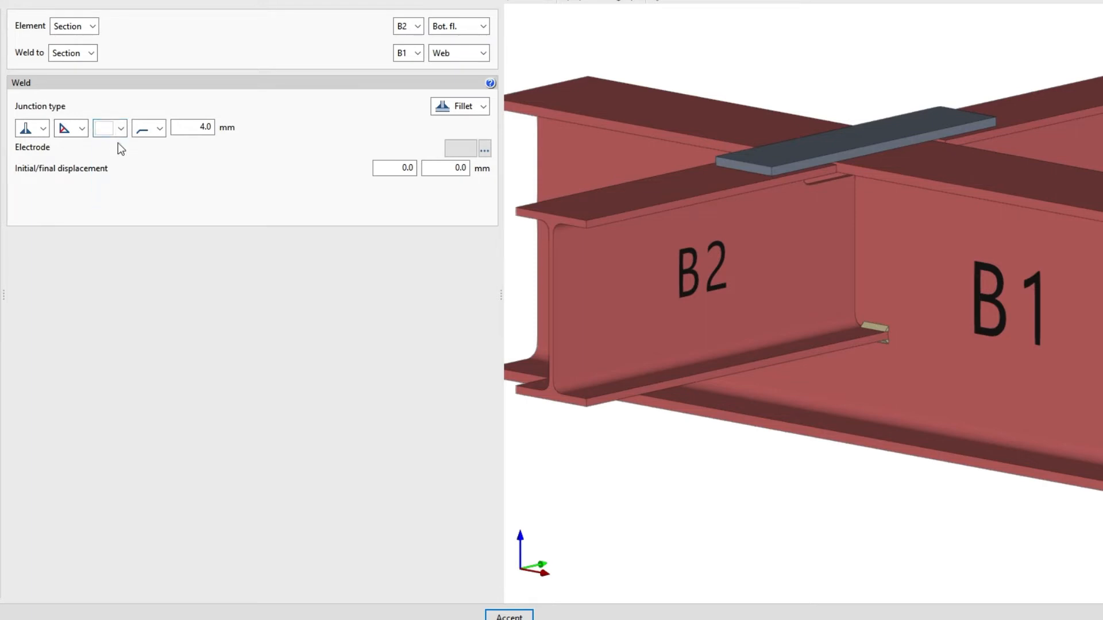
left_click(161, 129)
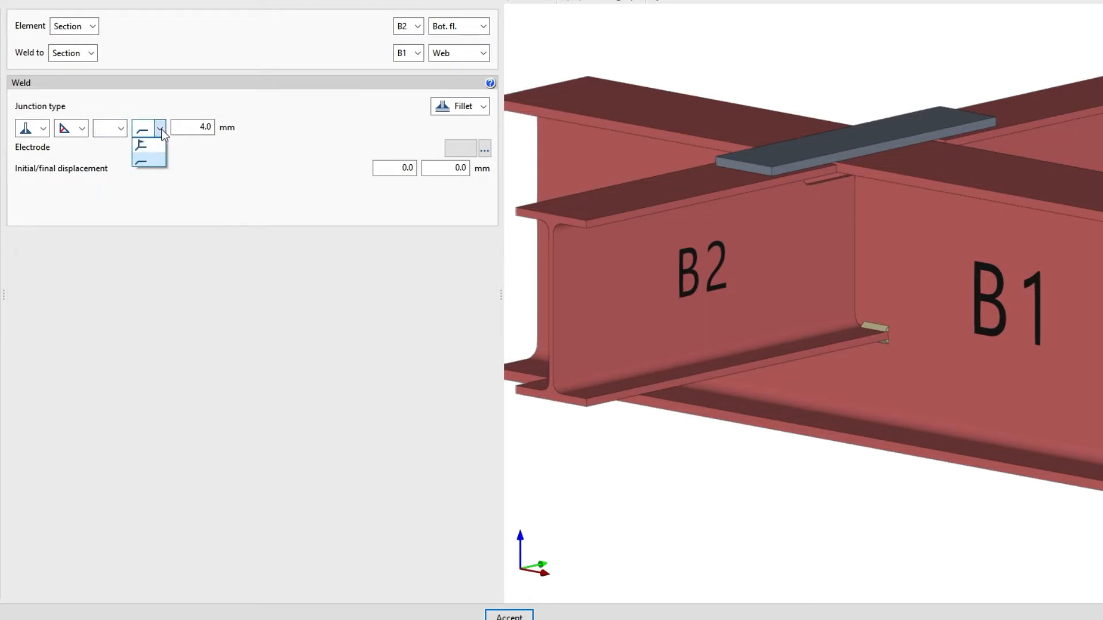
left_click(159, 160)
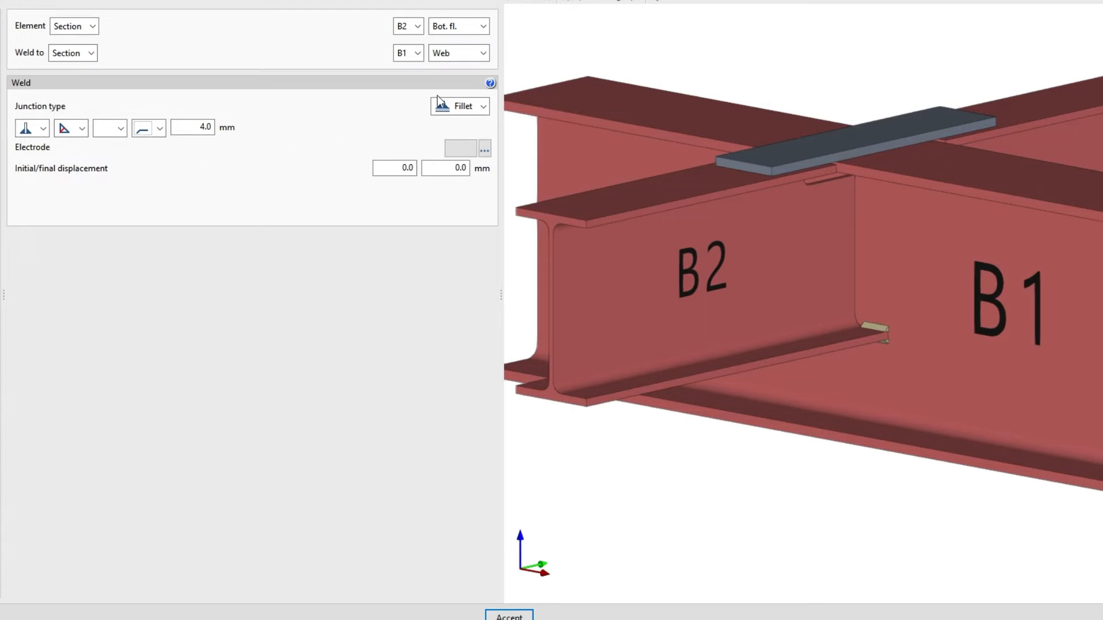
left_click(487, 84)
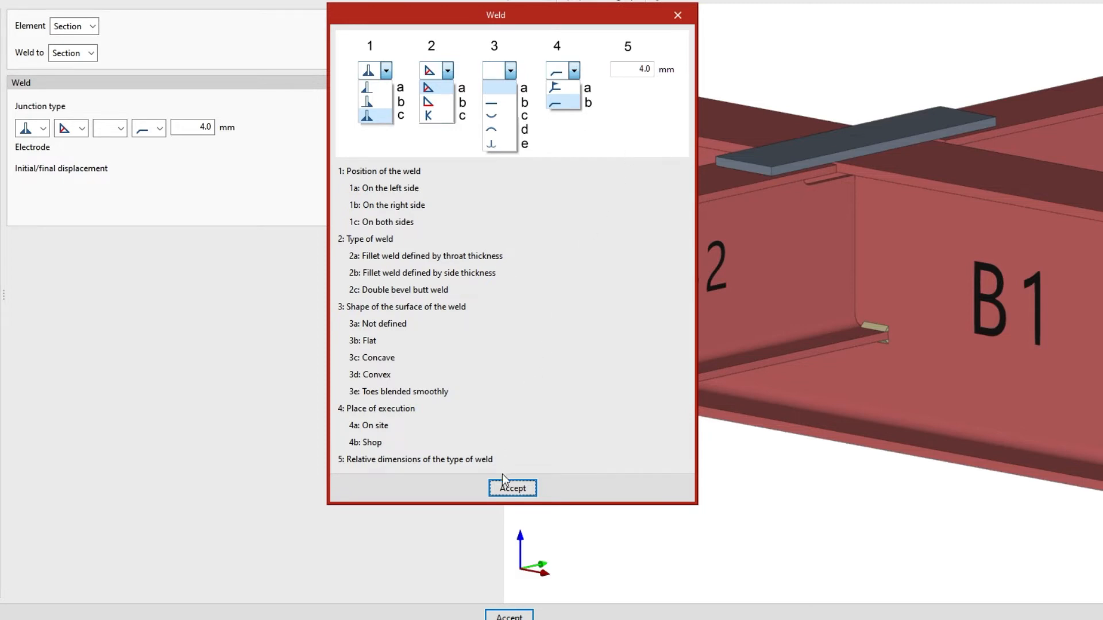
left_click(495, 490)
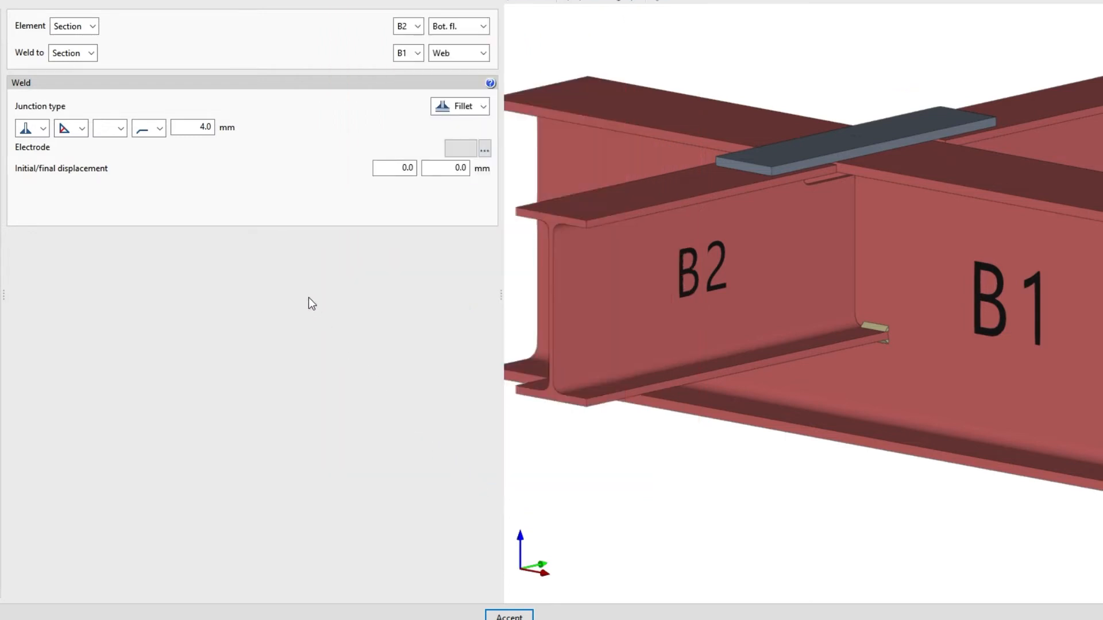
double_click(183, 128)
type("4")
key("Tab")
left_click(454, 151)
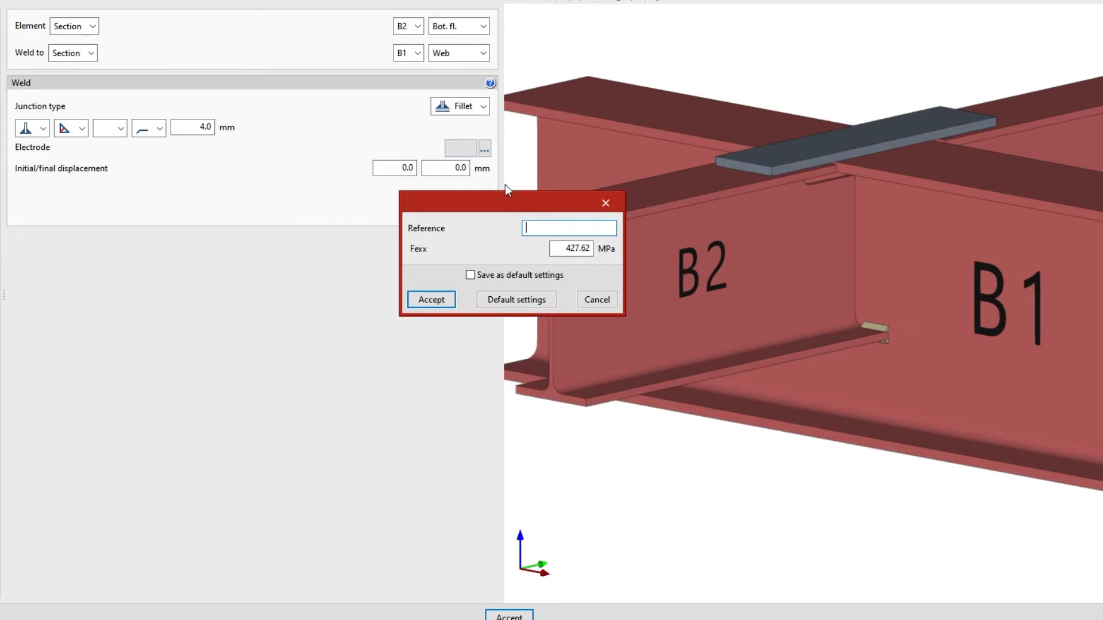
left_click(608, 207)
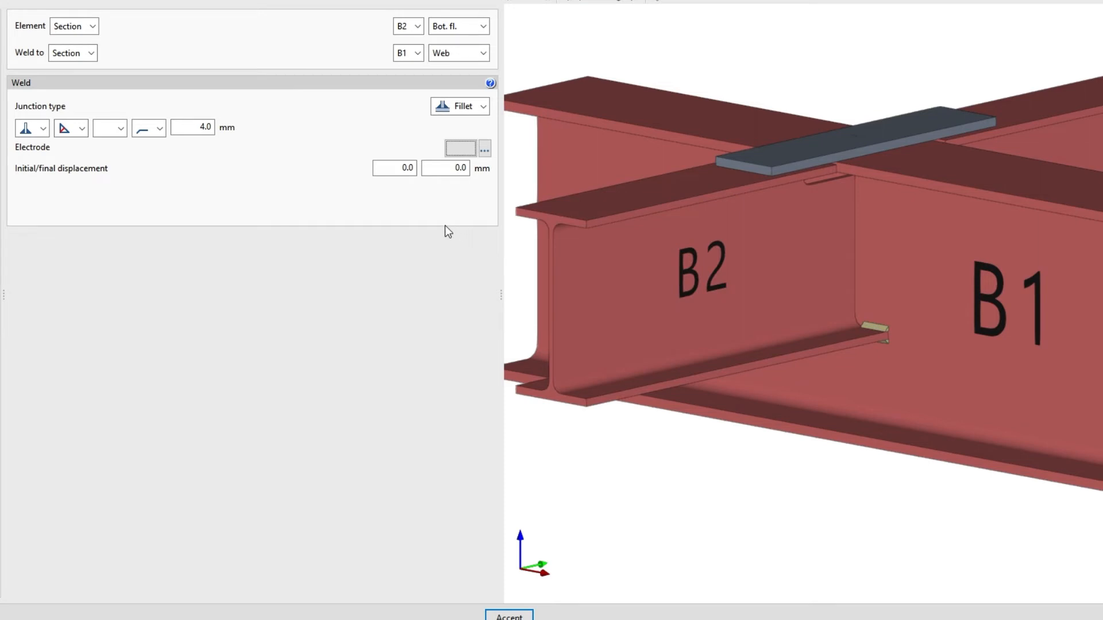
left_click(390, 168)
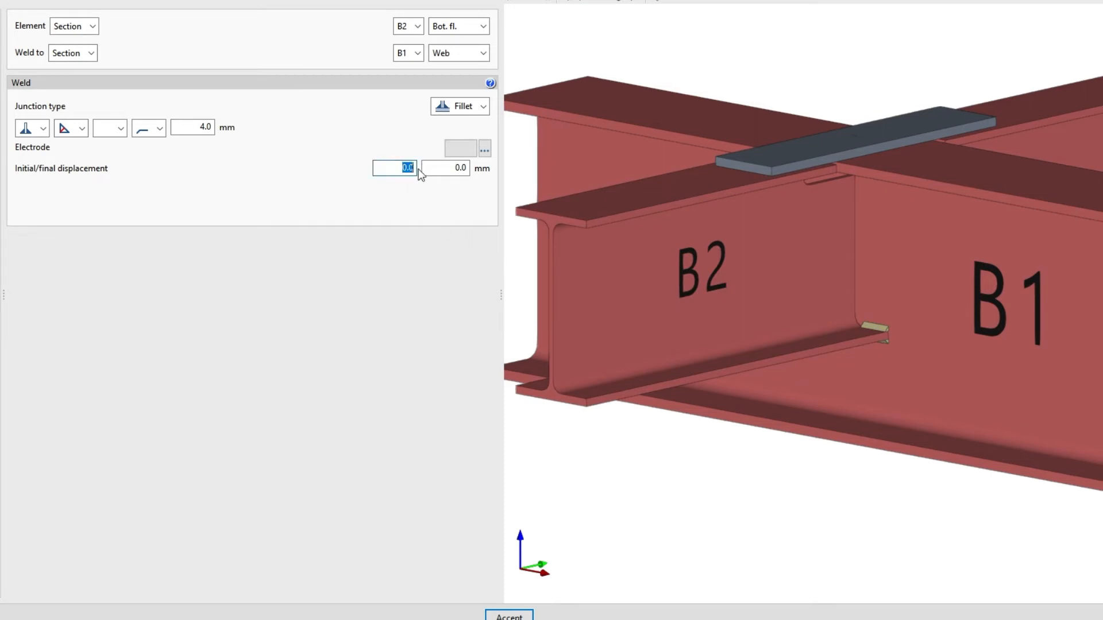
left_click(448, 168)
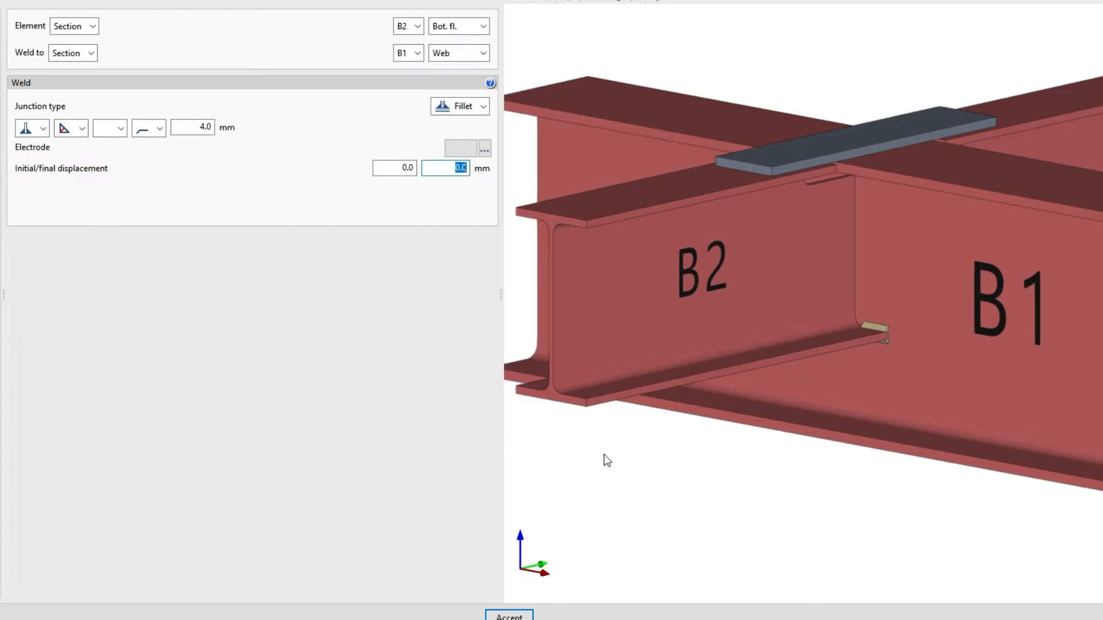
right_click_drag(603, 458, 736, 428)
scroll(876, 325, "up", 5)
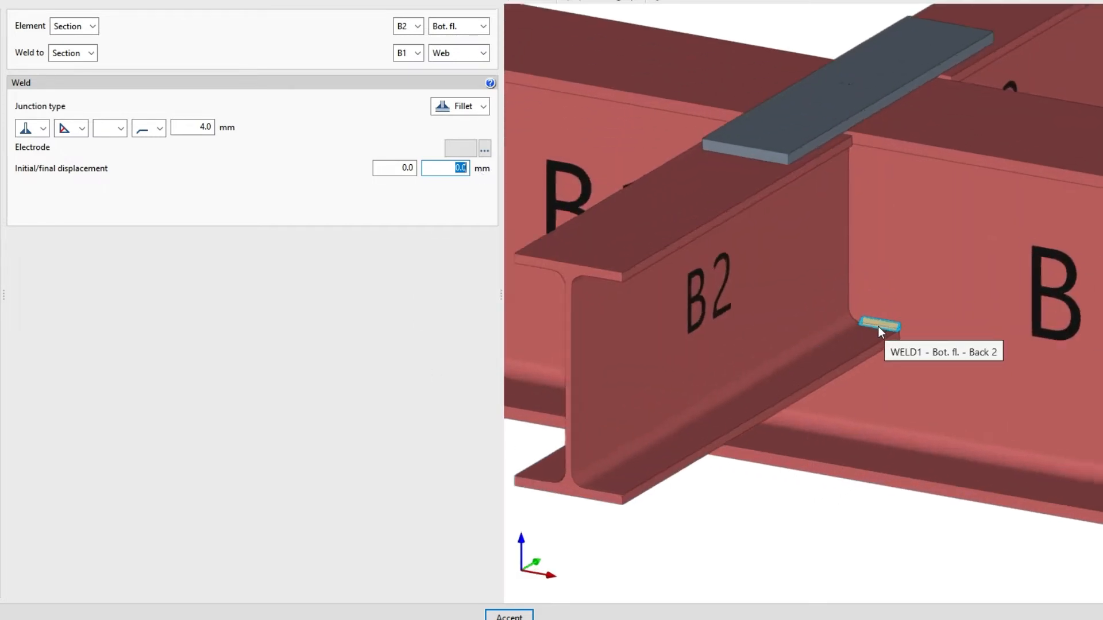
right_click_drag(951, 456, 959, 455)
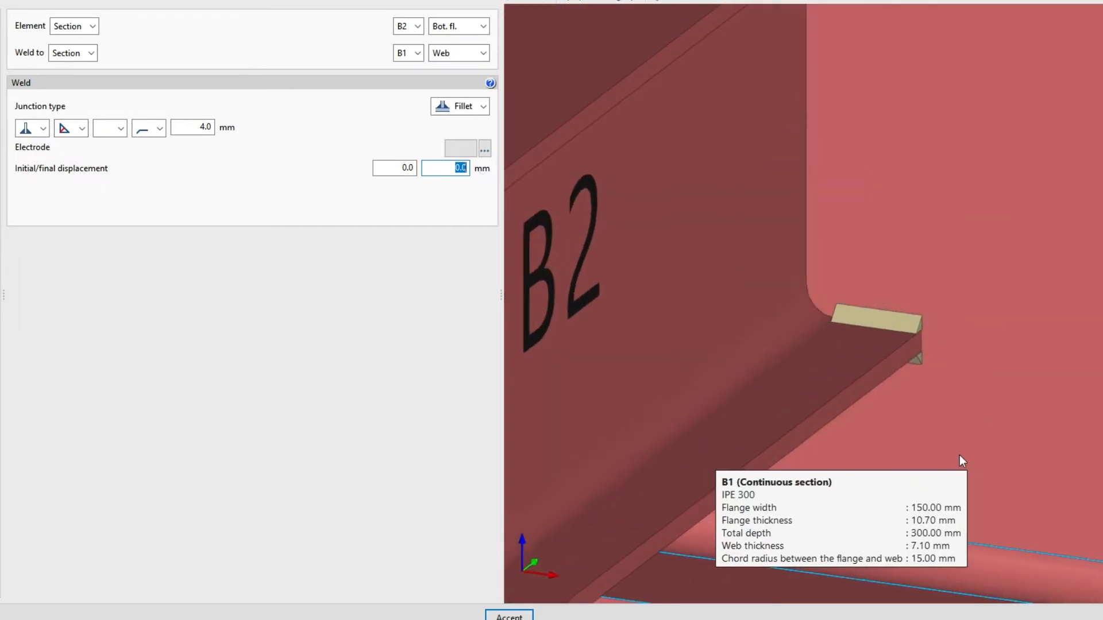
scroll(880, 485, "down", 4)
right_click_drag(880, 485, 922, 501)
scroll(922, 501, "down", 2)
scroll(922, 501, "down", 1)
middle_click_drag(922, 501, 904, 450)
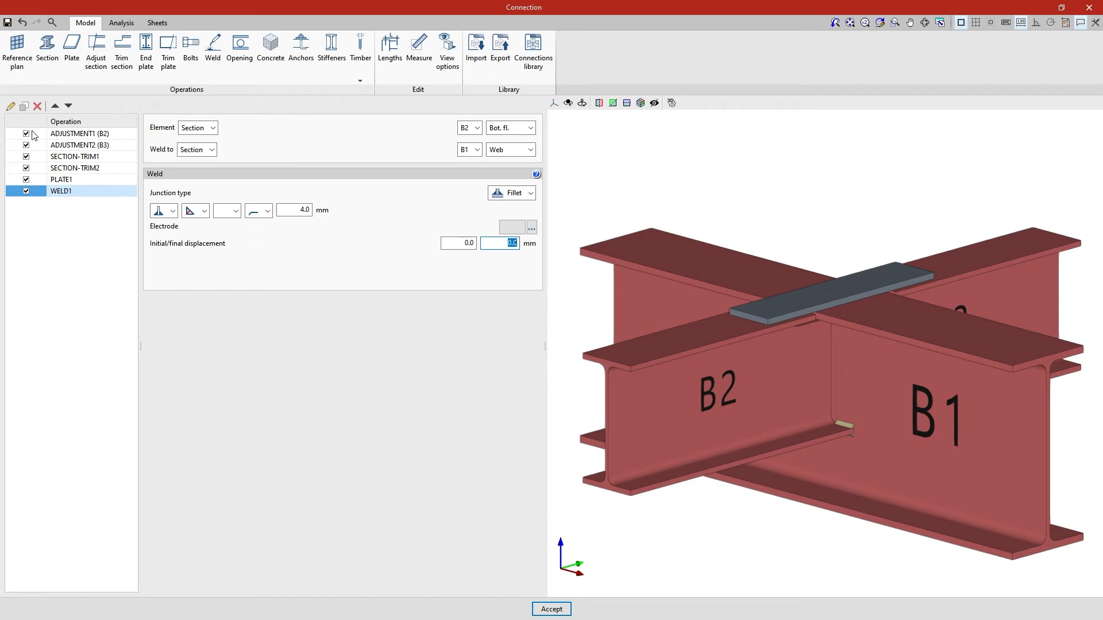
Step: Duplicate WELD1 as WELD2 on B3's bottom flange, then duplicate WELD2 as WELD3
left_click(27, 110)
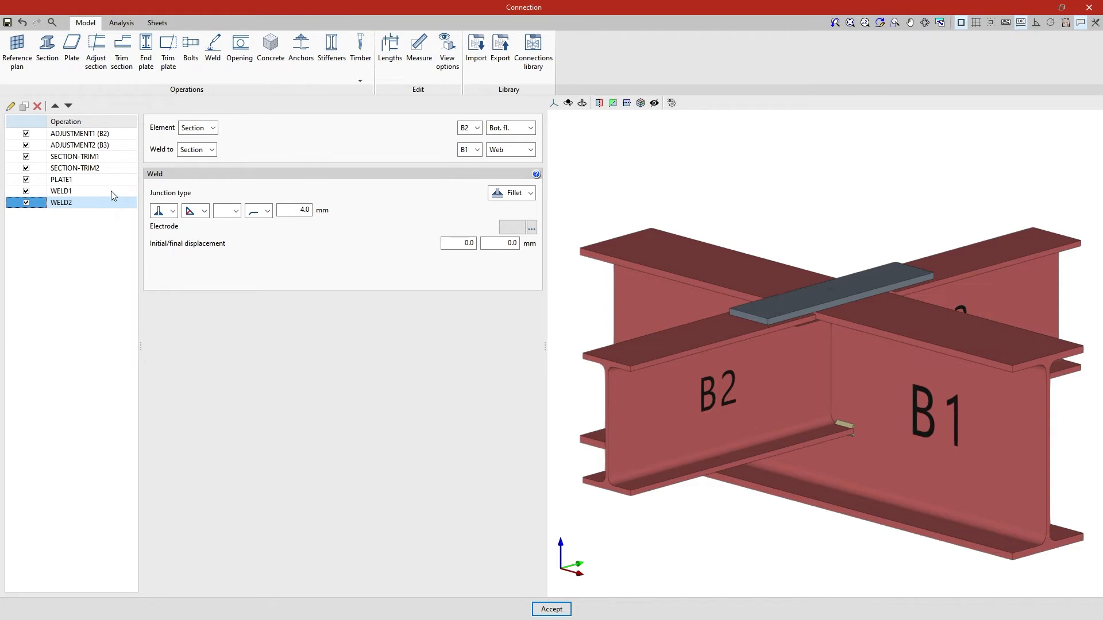
left_click(473, 128)
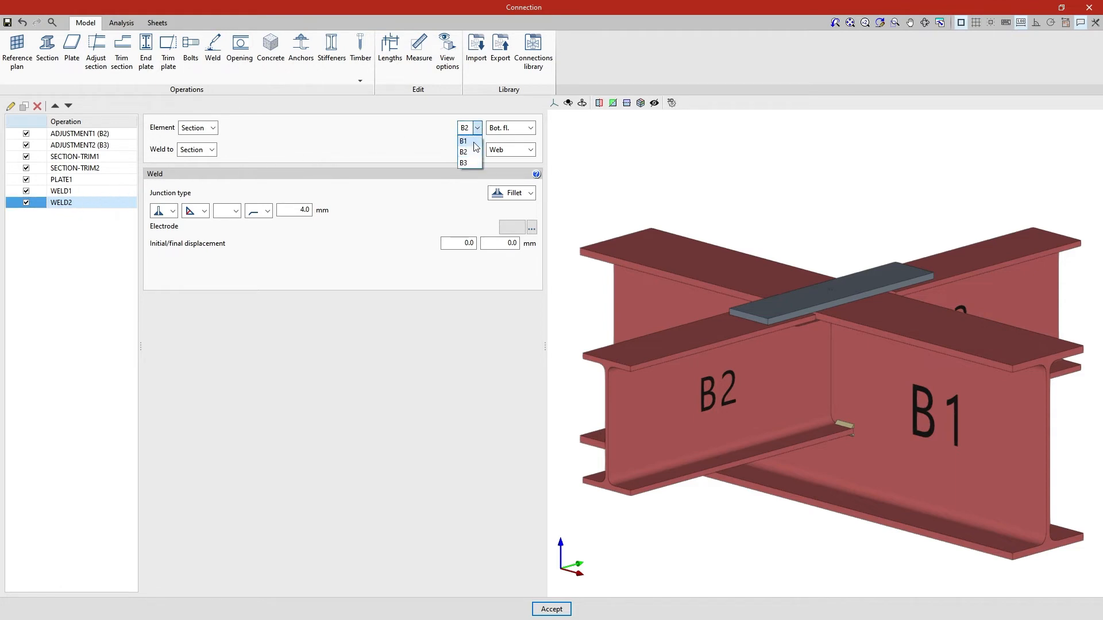
left_click(474, 163)
mouse_move(562, 293)
right_mouse_down()
mouse_move(805, 319)
mouse_move(825, 294)
right_mouse_up()
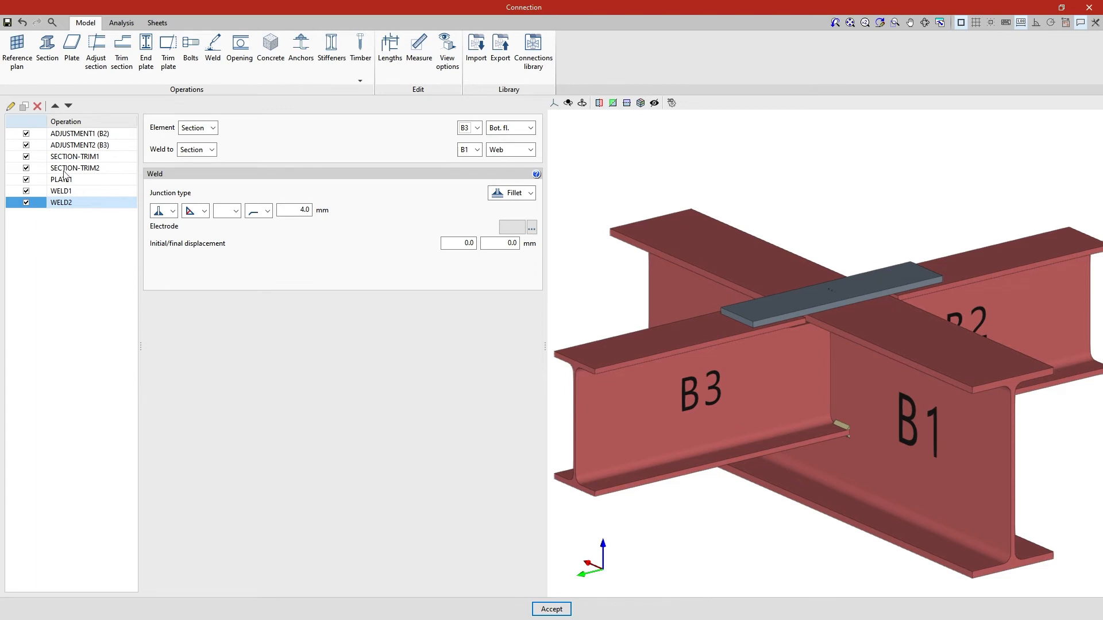
left_click(24, 107)
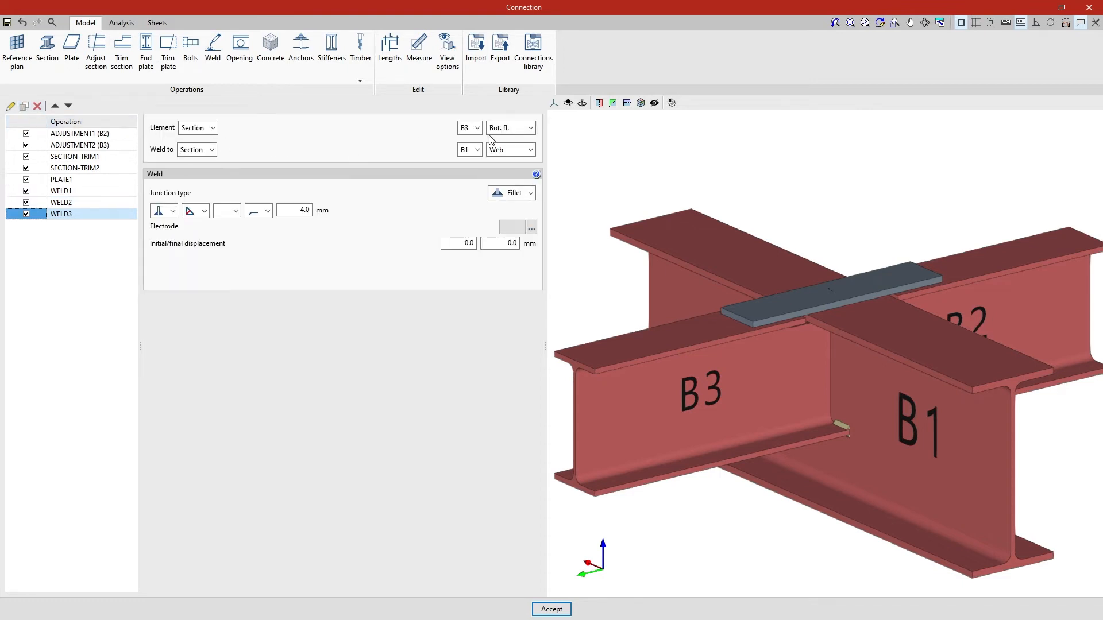
Step: Change WELD3 to B3's web with 20 mm initial and final displacement
left_click(530, 127)
left_click(525, 162)
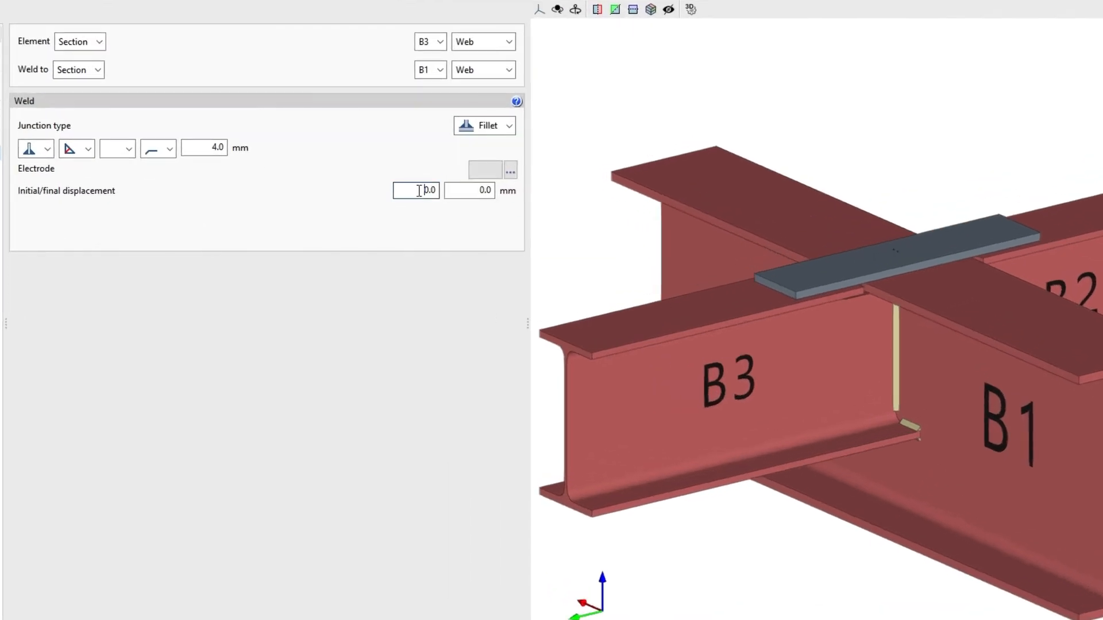
left_click(419, 190)
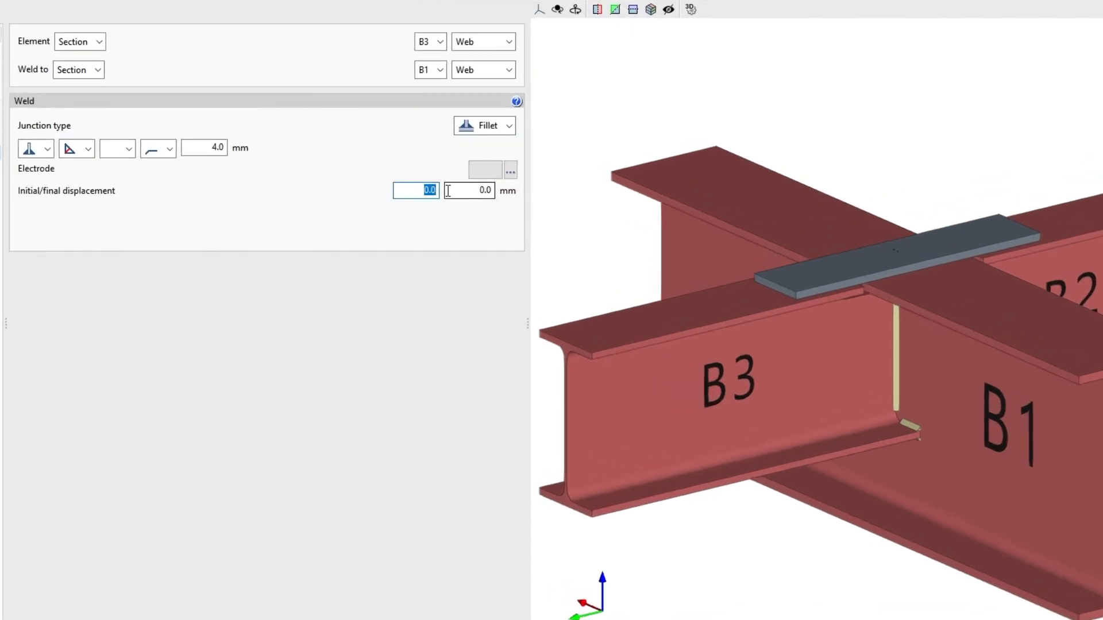
type("20")
left_click(449, 196)
type("20")
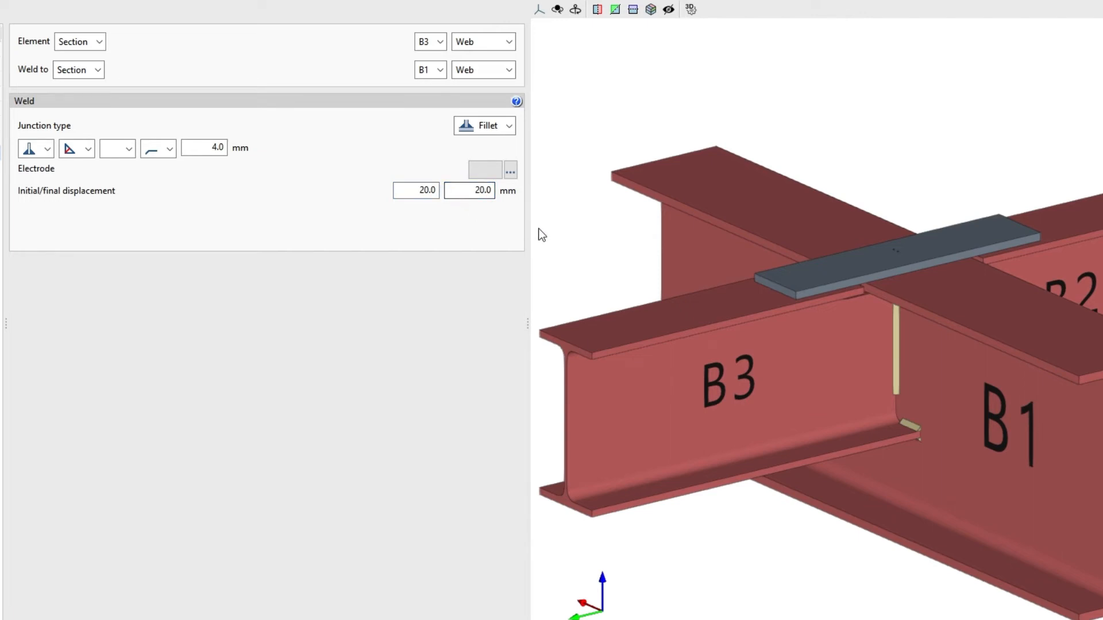
middle_click_drag(590, 246, 955, 236)
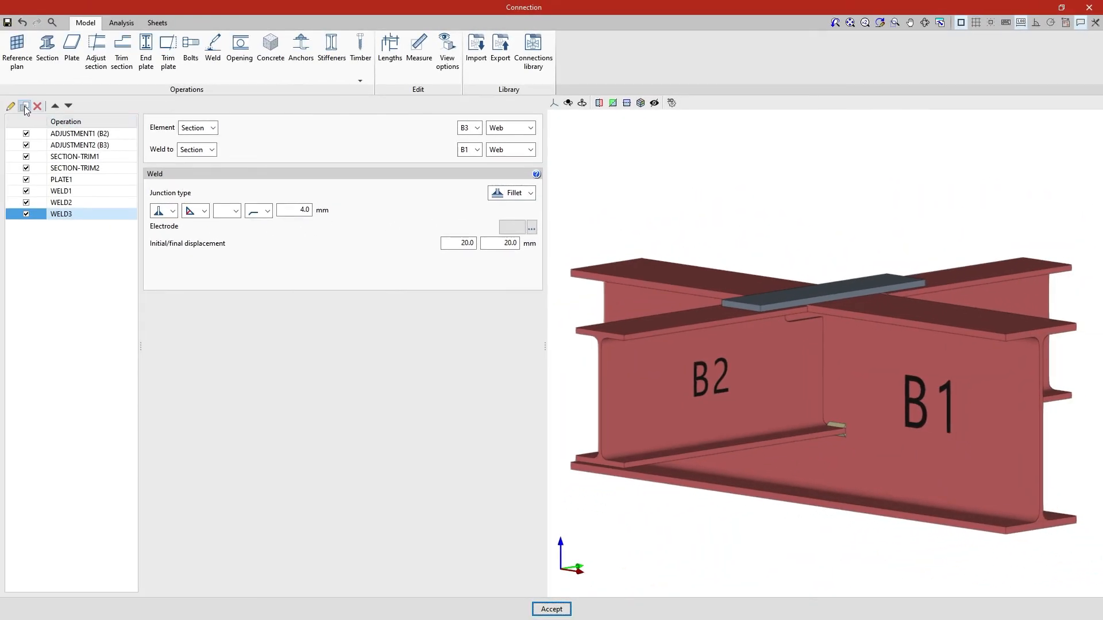
Step: Duplicate WELD3 as WELD4 and change its Element beam to B2
left_click(24, 107)
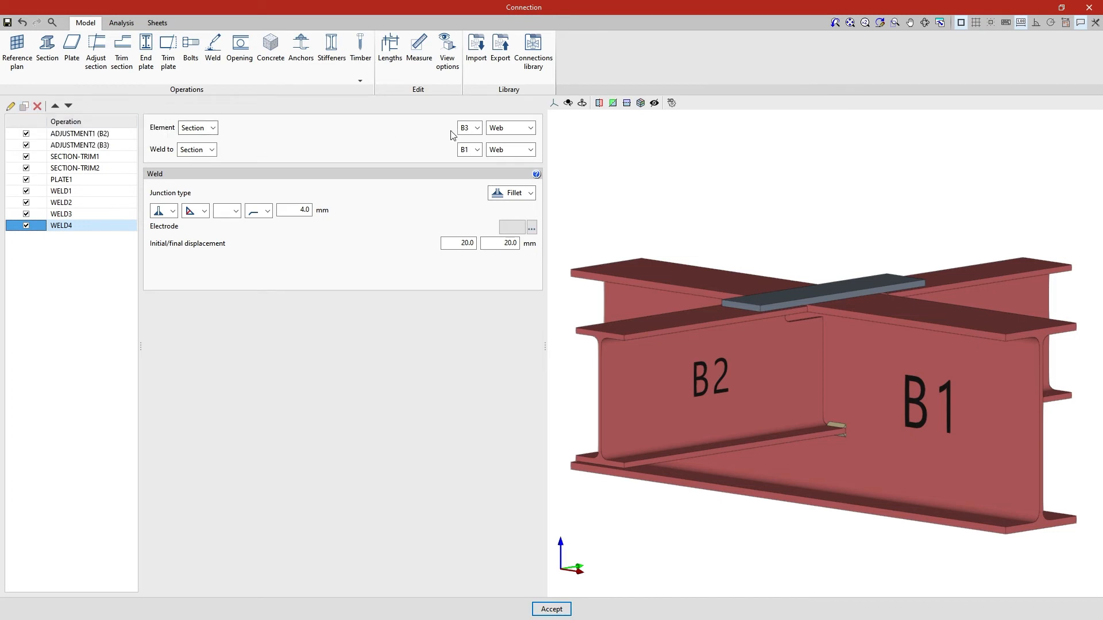
left_click(477, 127)
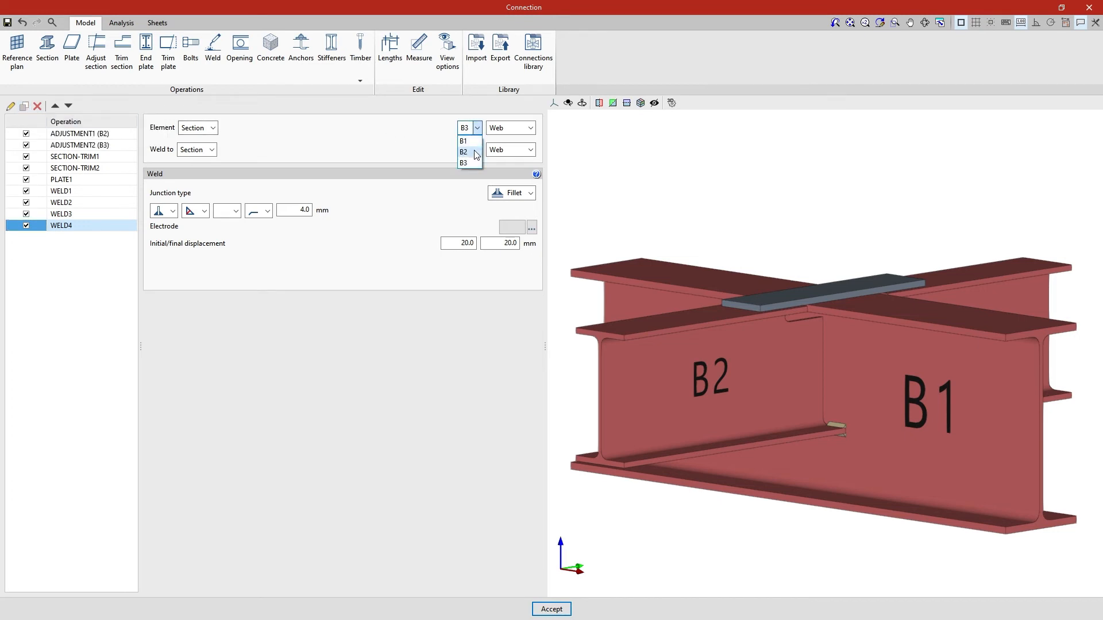
left_click(467, 152)
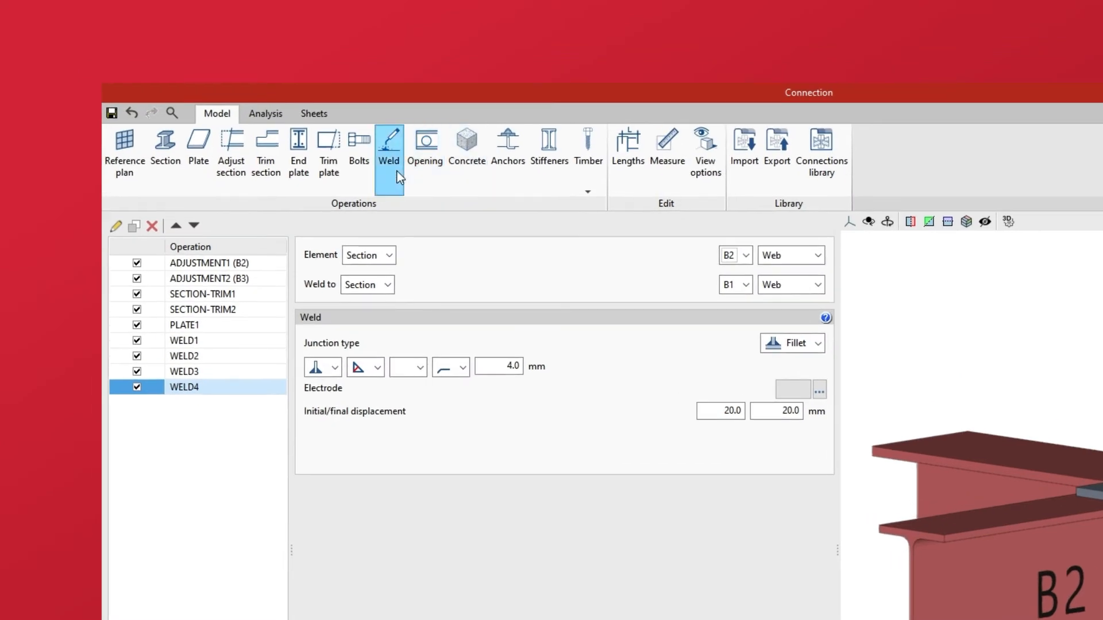
Step: Add a new weld joining plate PLATE1 to B1's top flange
left_click(397, 171)
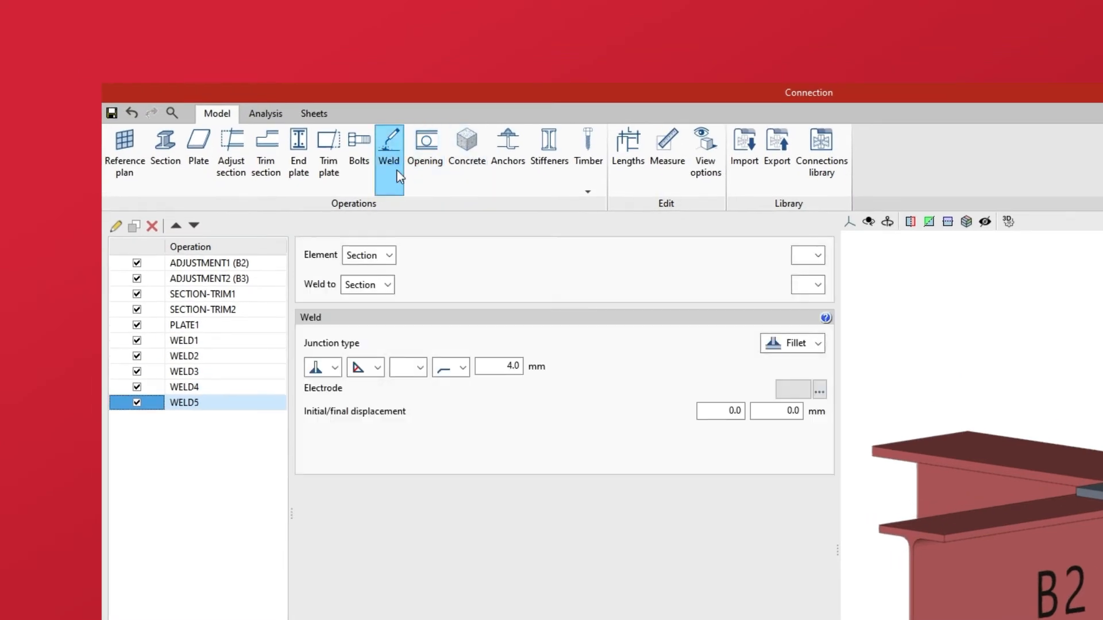
left_click(389, 260)
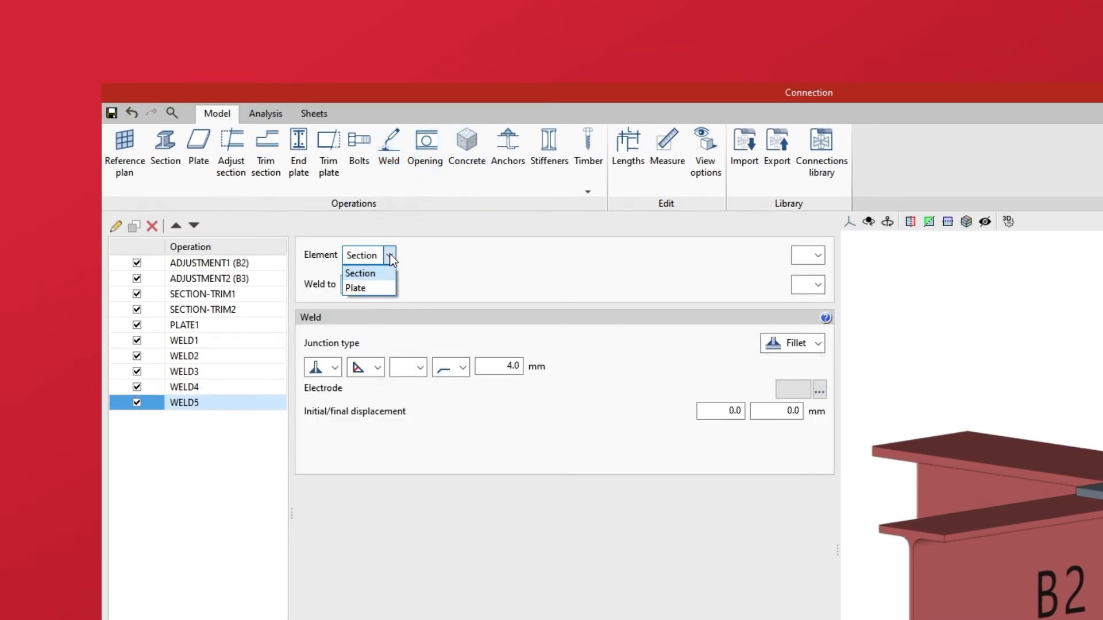
left_click(384, 286)
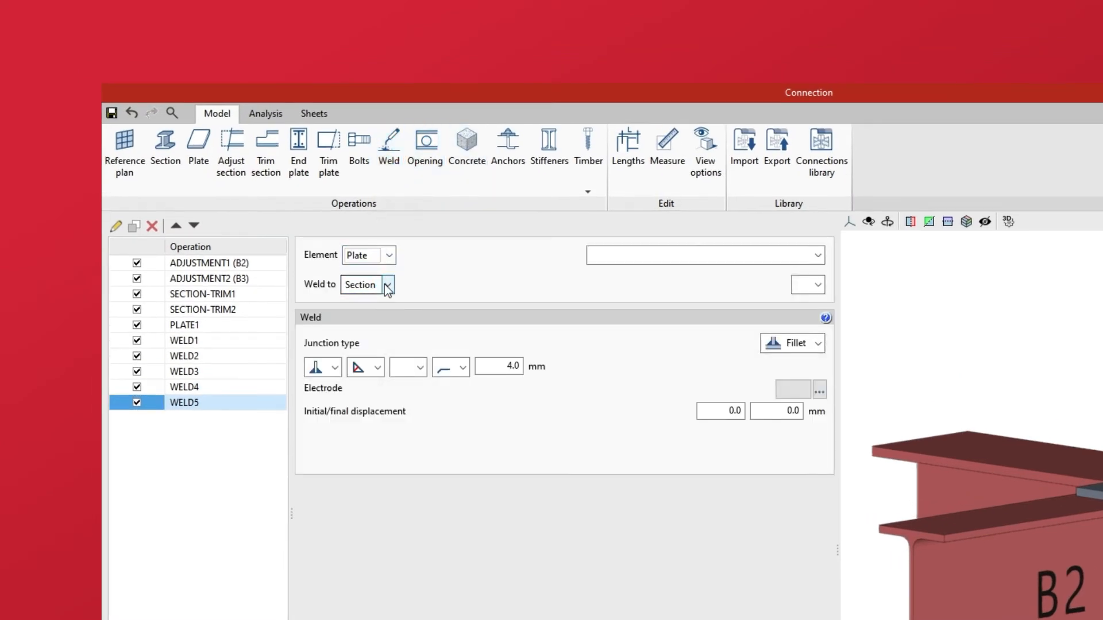
left_click(818, 256)
left_click(818, 273)
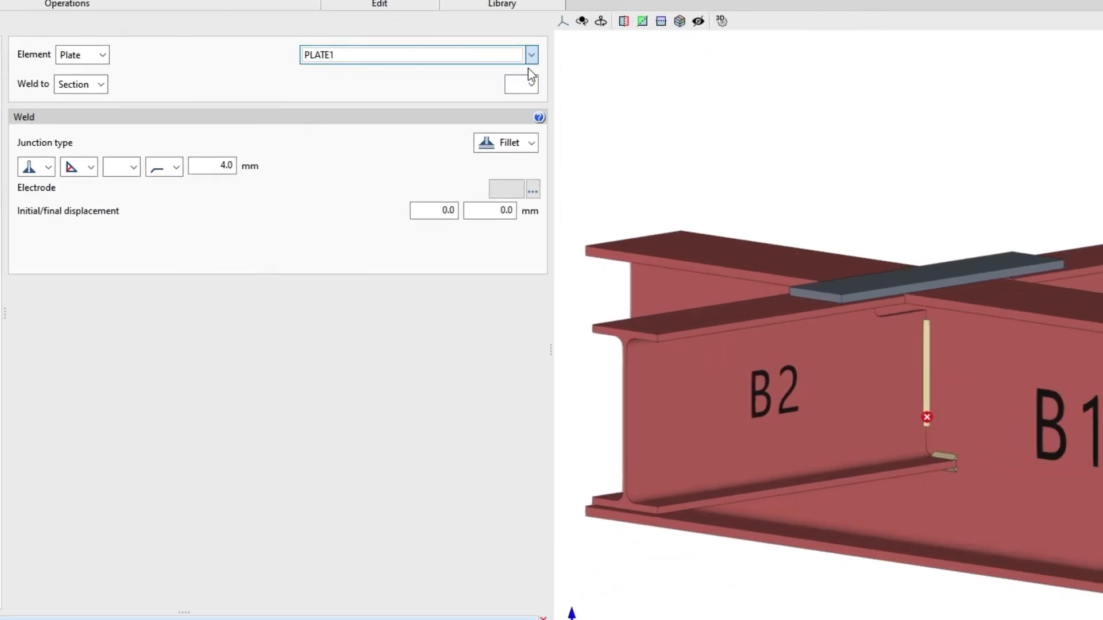
left_click(532, 86)
left_click(526, 98)
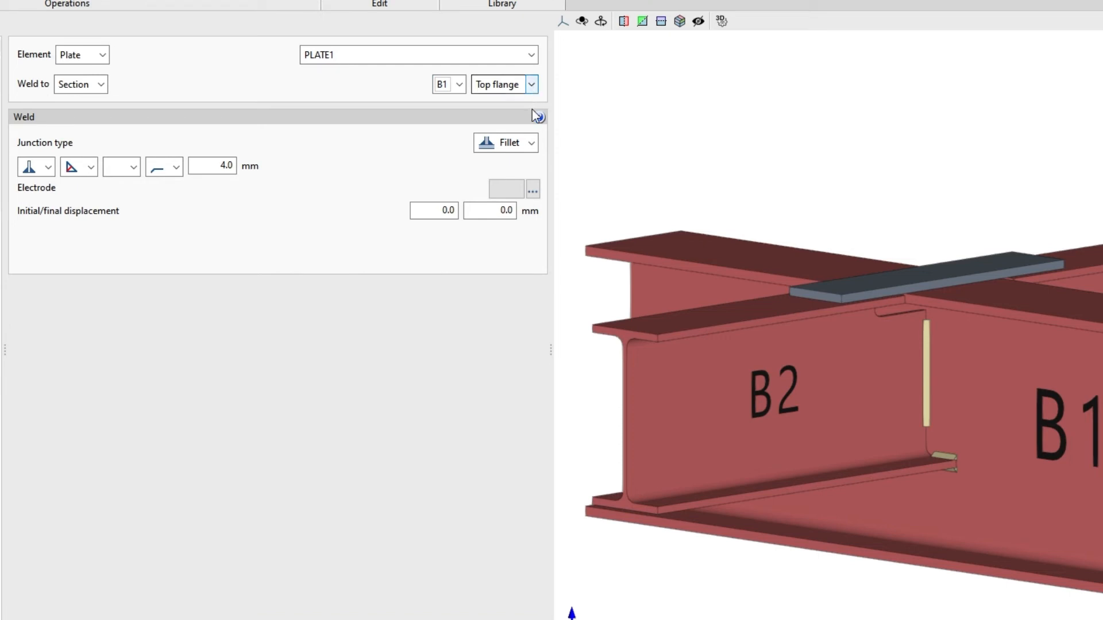
Step: Make the plate weld a Lap junction, keeping the 4.0 mm size
left_click(532, 143)
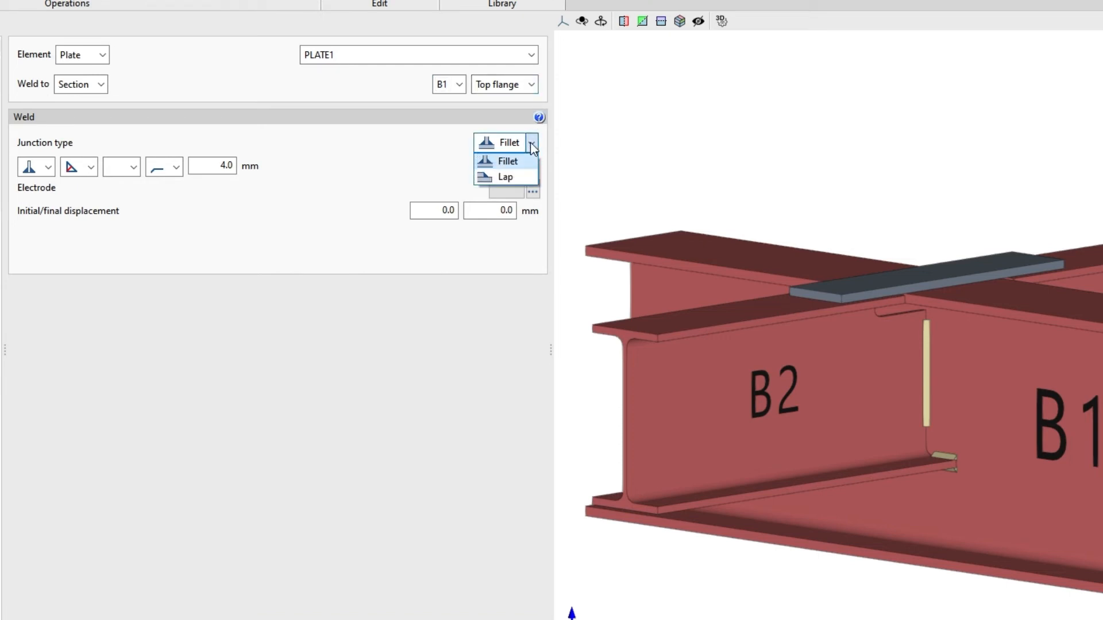
left_click(527, 174)
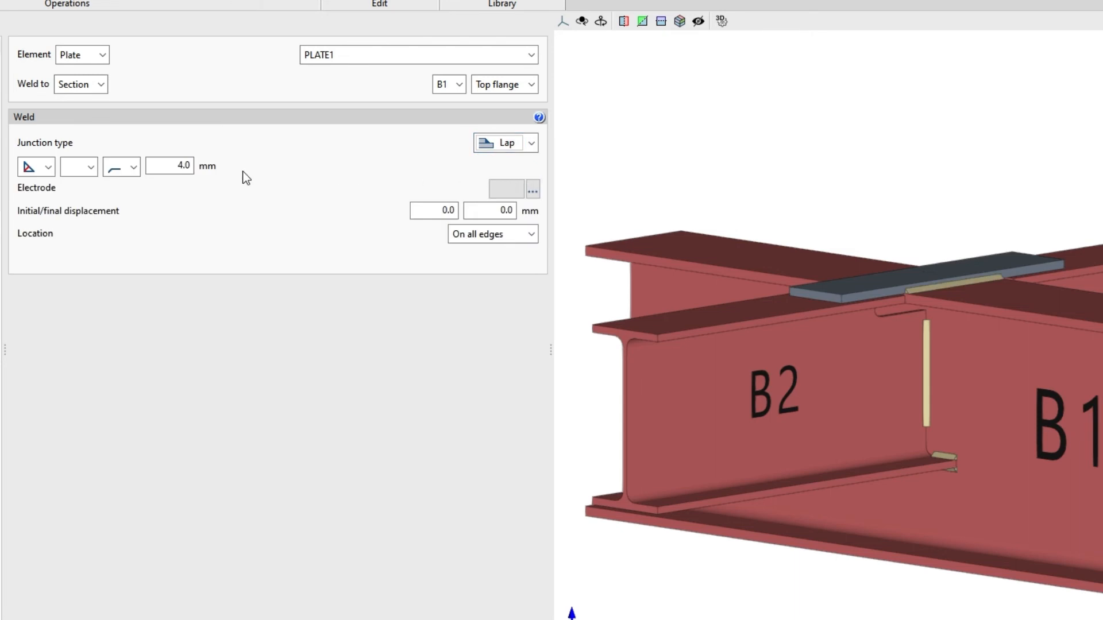
left_click(51, 167)
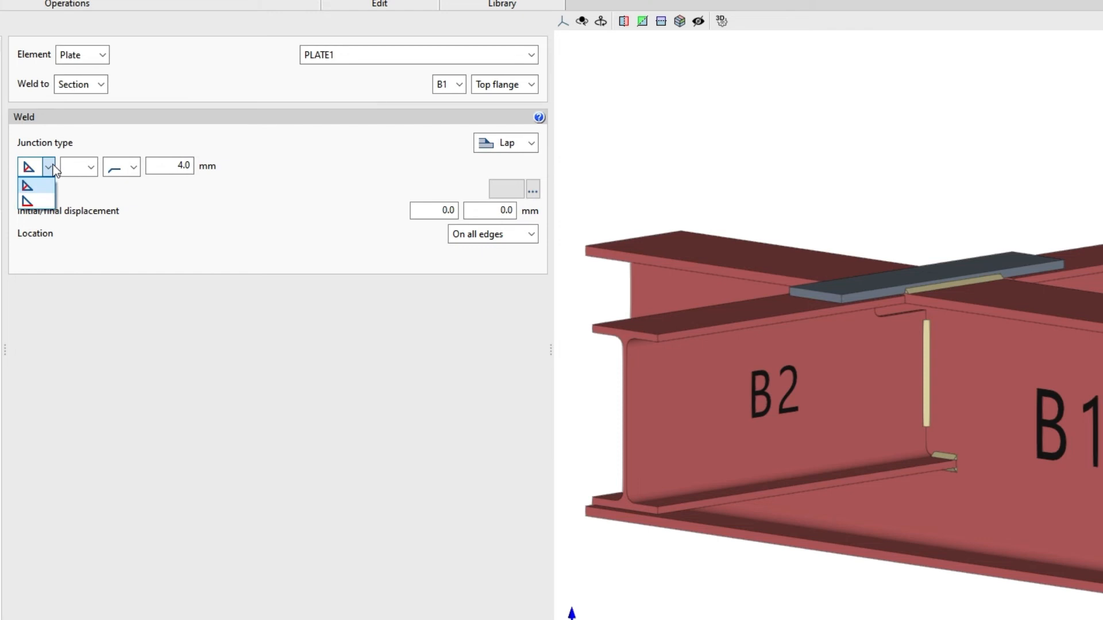
left_click(53, 167)
double_click(170, 166)
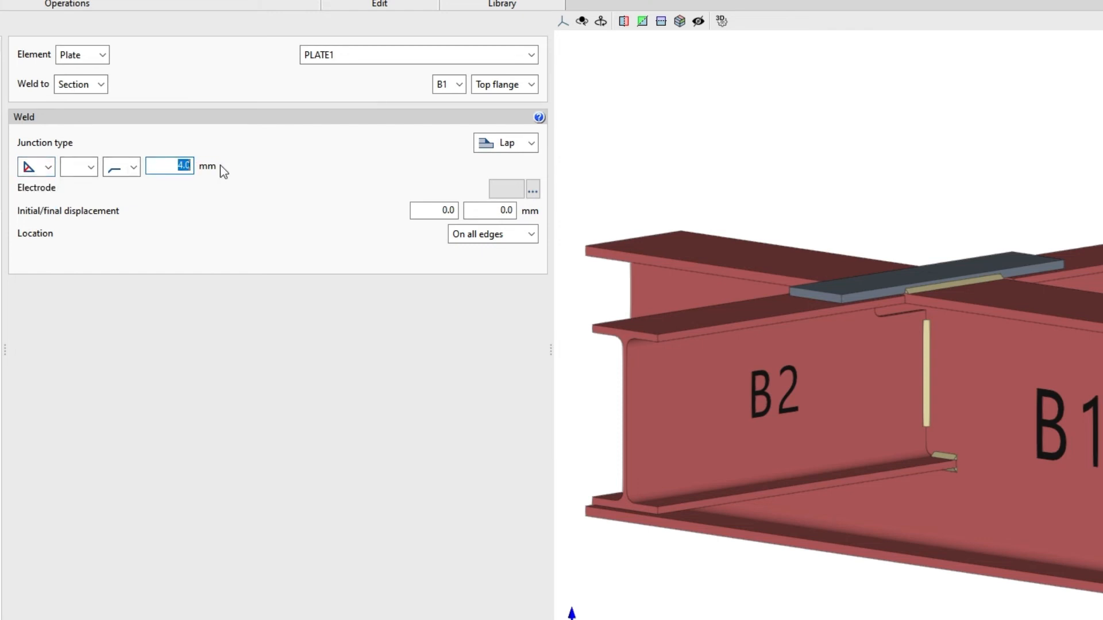
right_click_drag(688, 165, 820, 214)
mouse_move(820, 214)
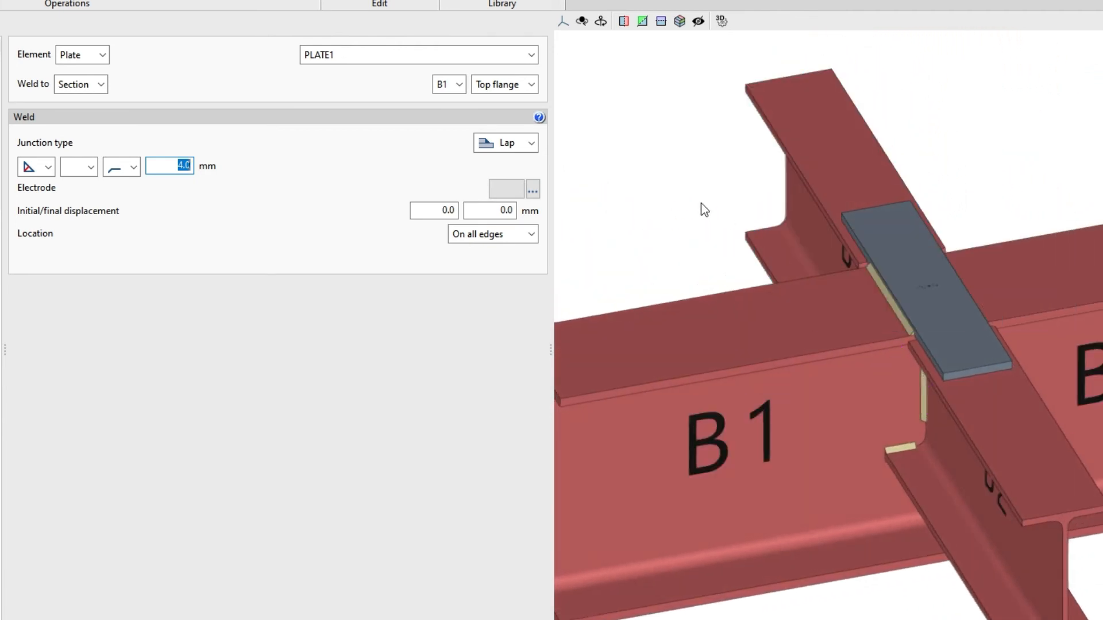
left_click(532, 234)
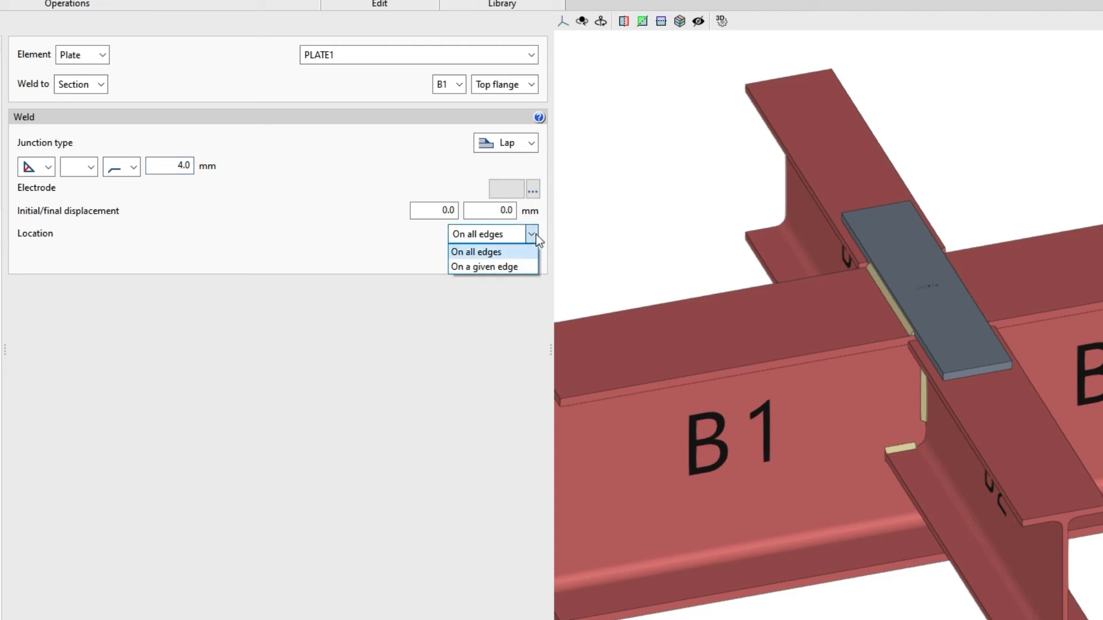
left_click(529, 265)
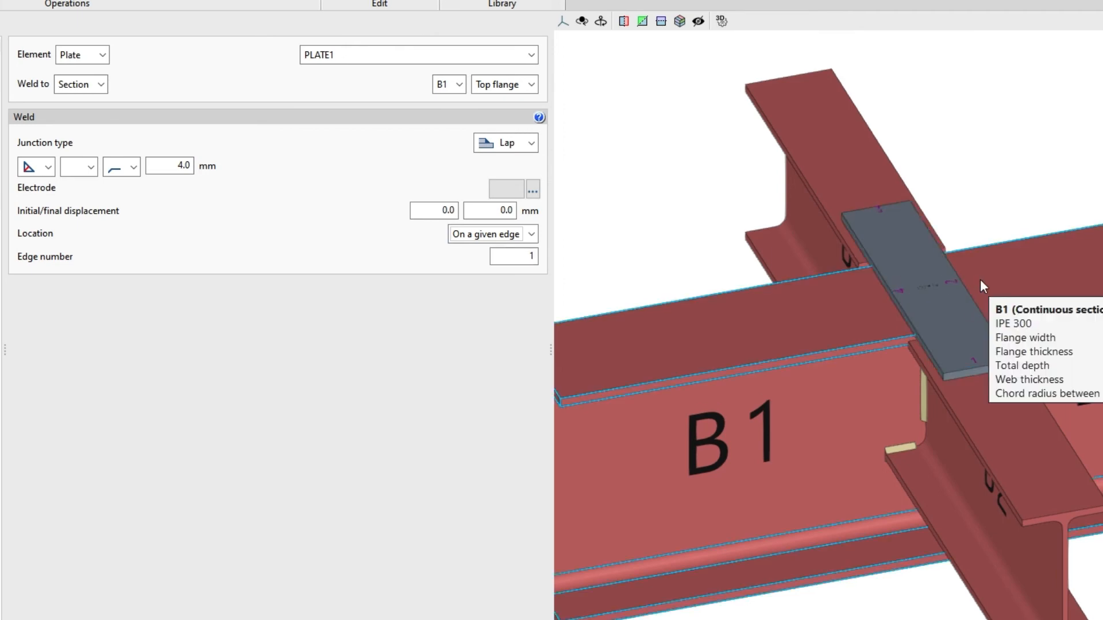
scroll(980, 279, "up", 3)
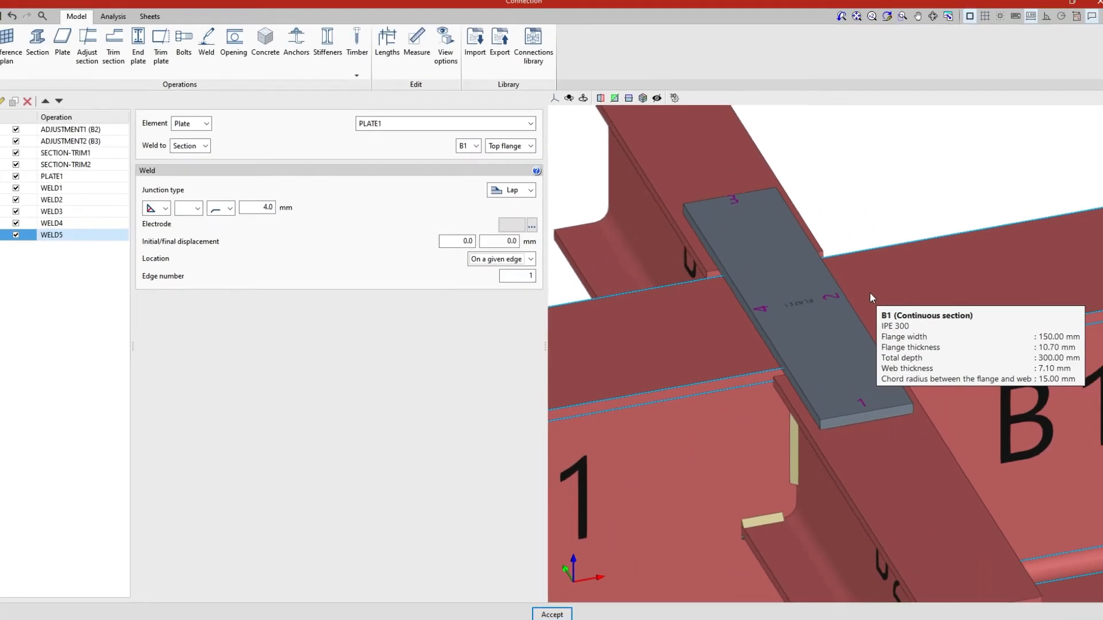
scroll(869, 293, "up", 2)
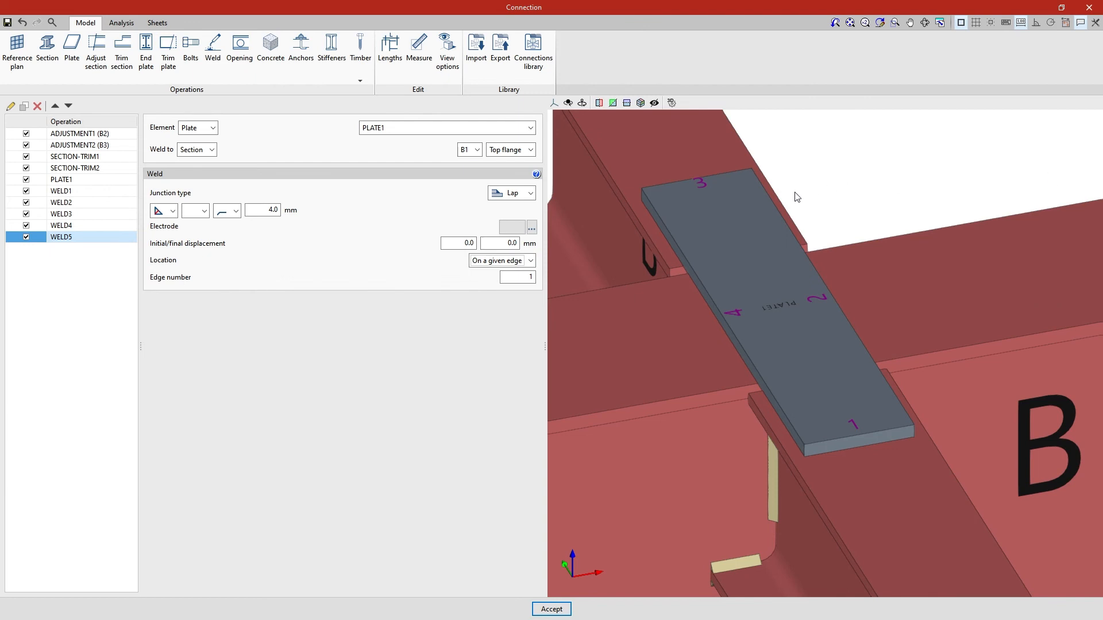
scroll(588, 239, "down", 4)
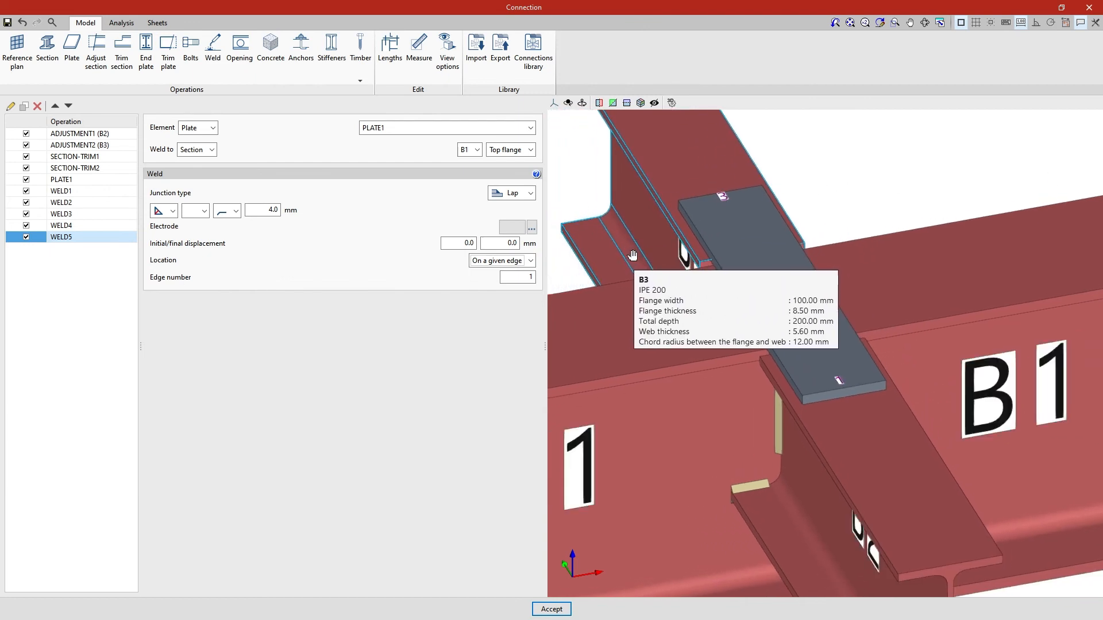
middle_click_drag(632, 255, 662, 257)
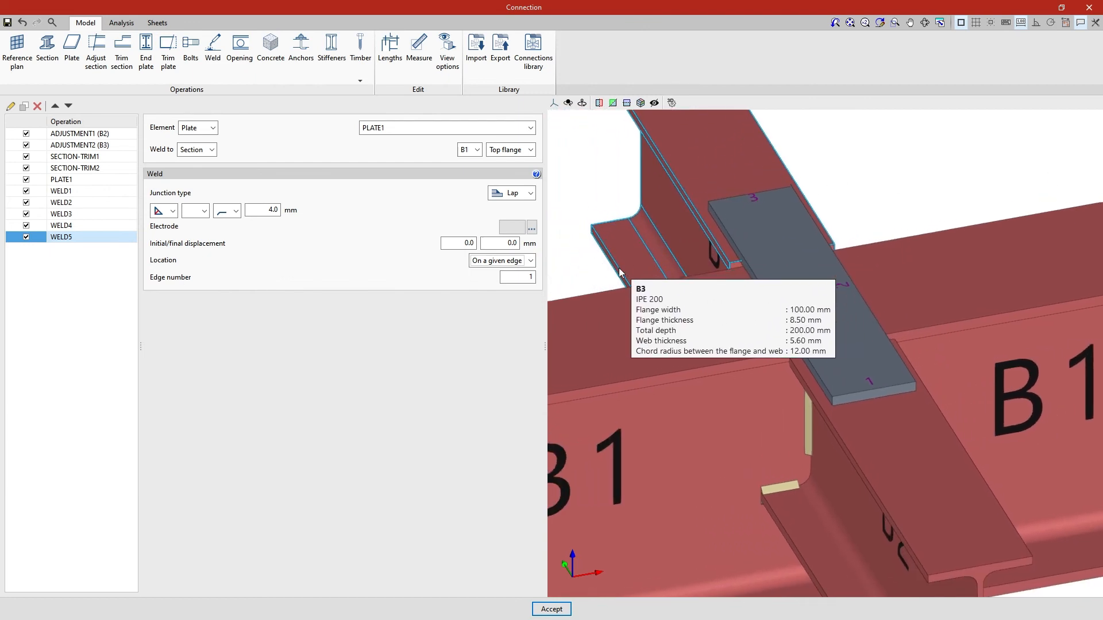
left_click(528, 261)
left_click(525, 270)
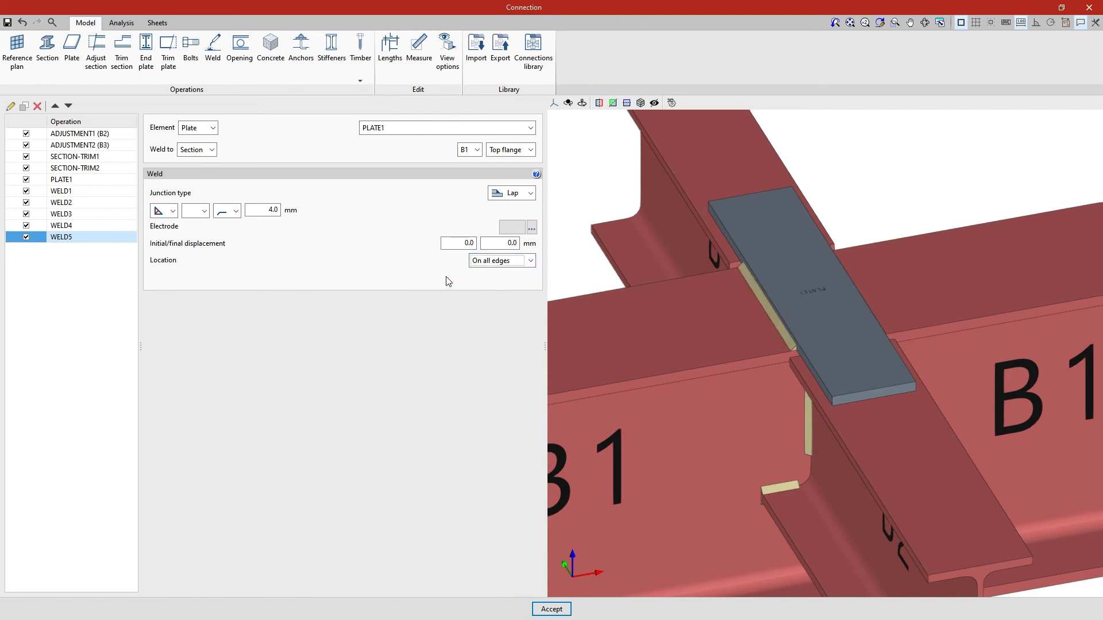
Step: Copy the plate weld twice, lapping PLATE1 onto B2's and B3's top flanges
left_click(25, 107)
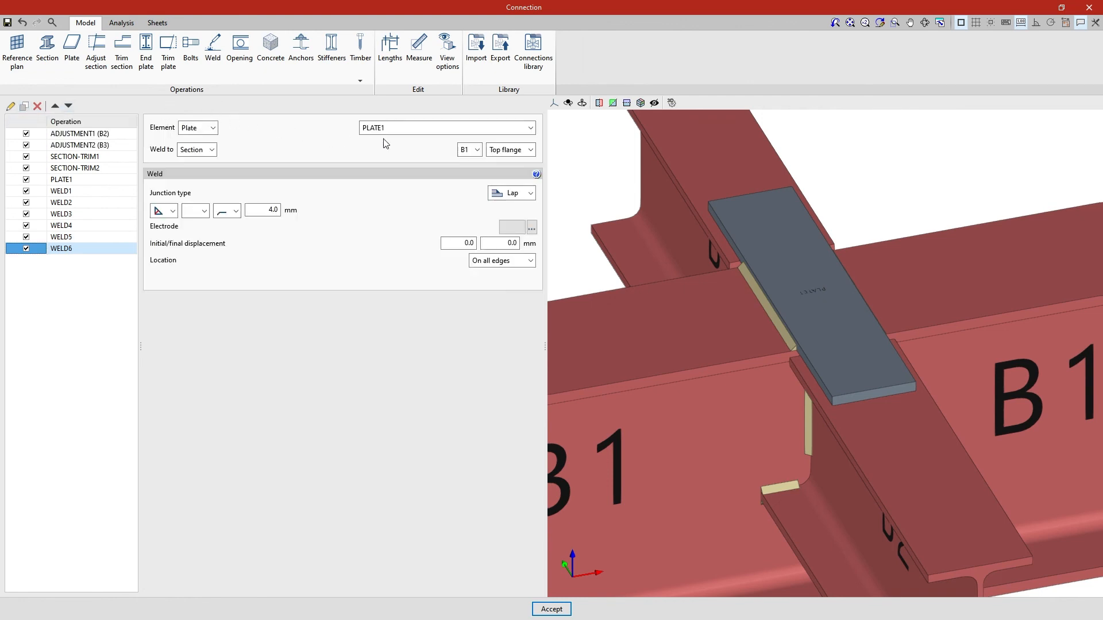
left_click(471, 151)
left_click(472, 170)
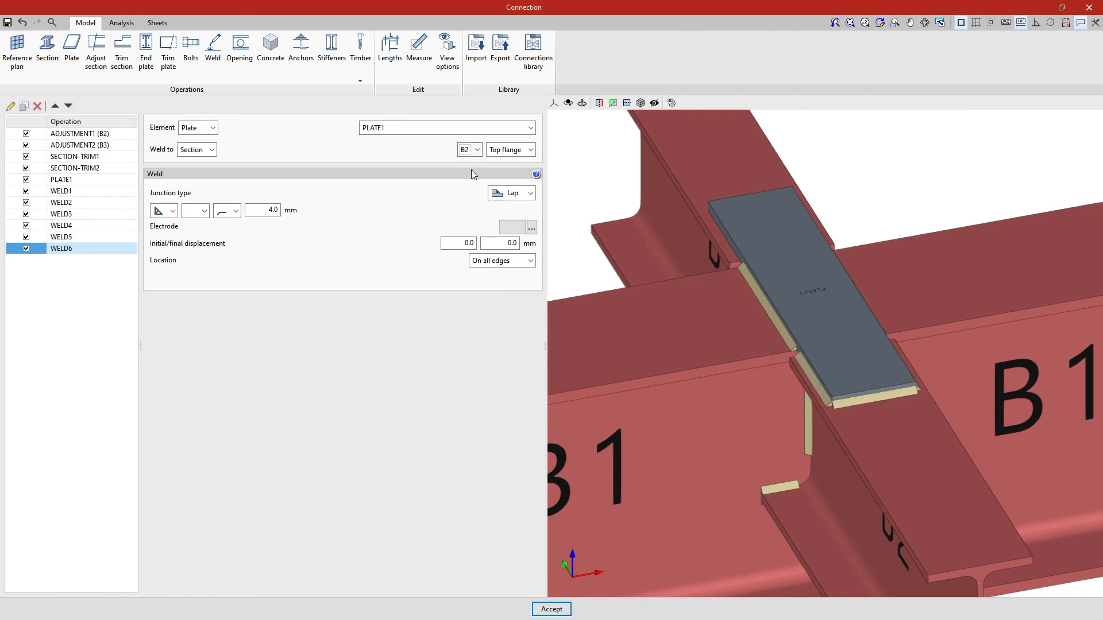
left_click(26, 106)
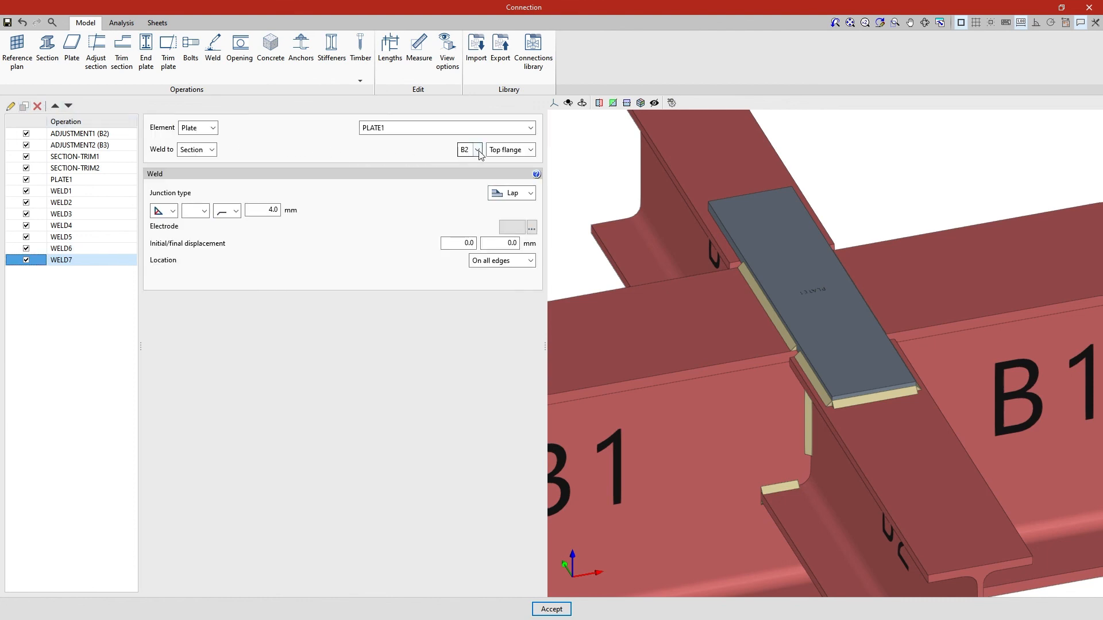
left_click(477, 150)
left_click(474, 184)
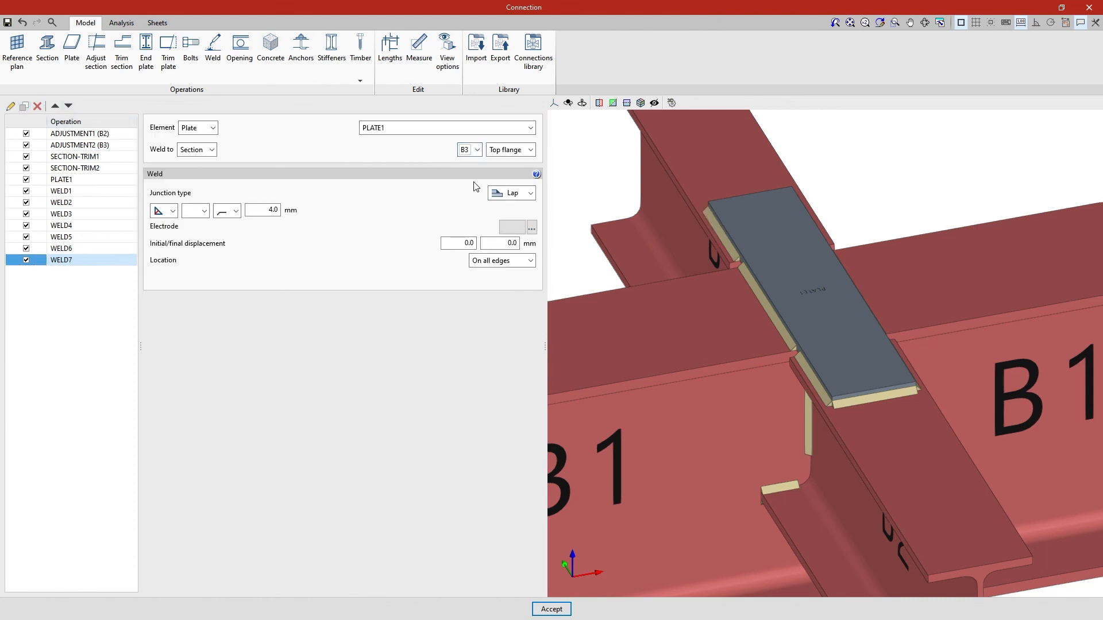
middle_click_drag(561, 268, 731, 275)
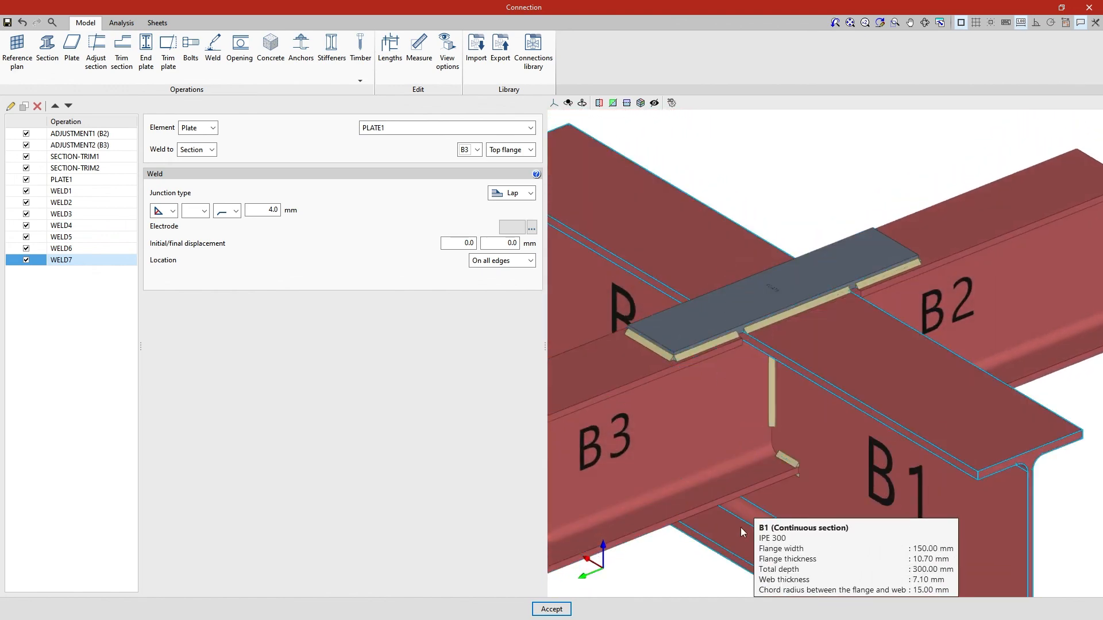
Step: Run the connection analysis from the Analysis workspace
middle_click_drag(687, 571, 704, 532)
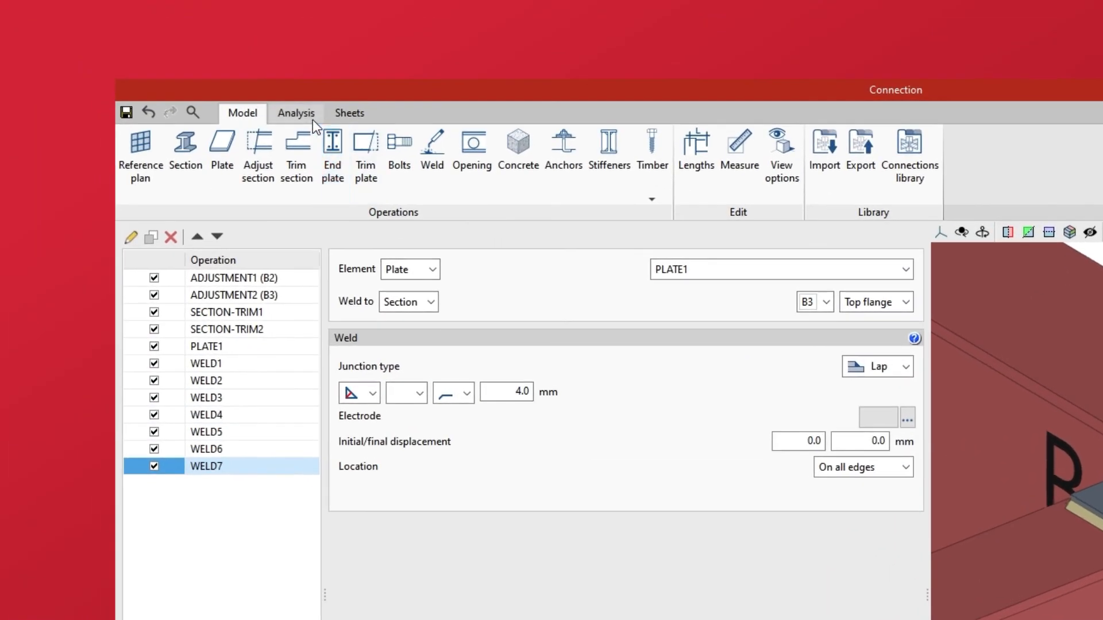
left_click(310, 115)
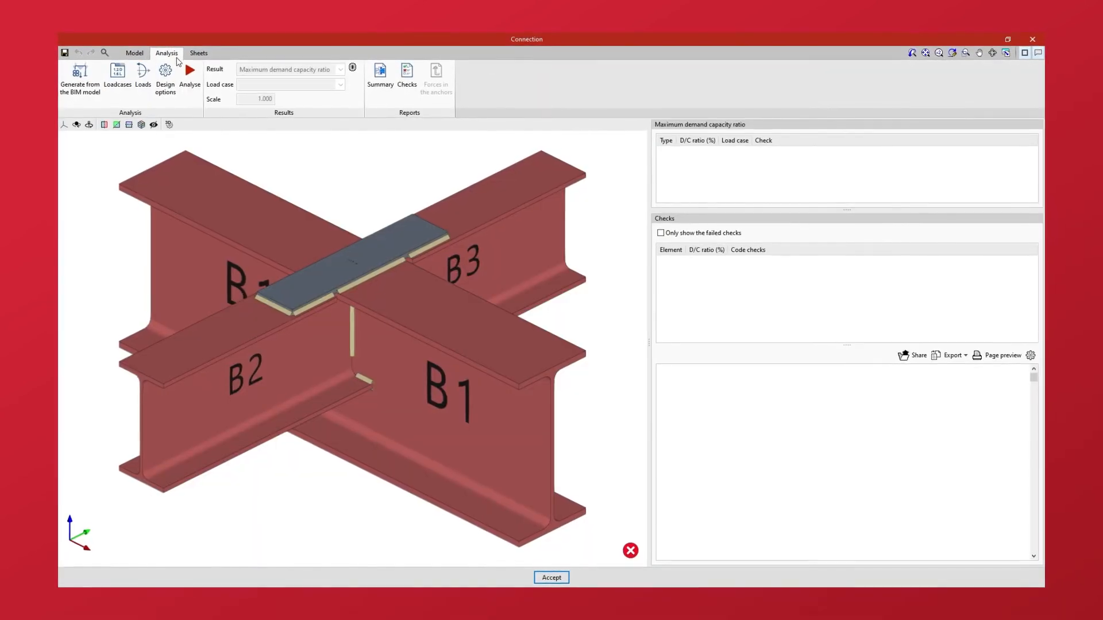
left_click(192, 105)
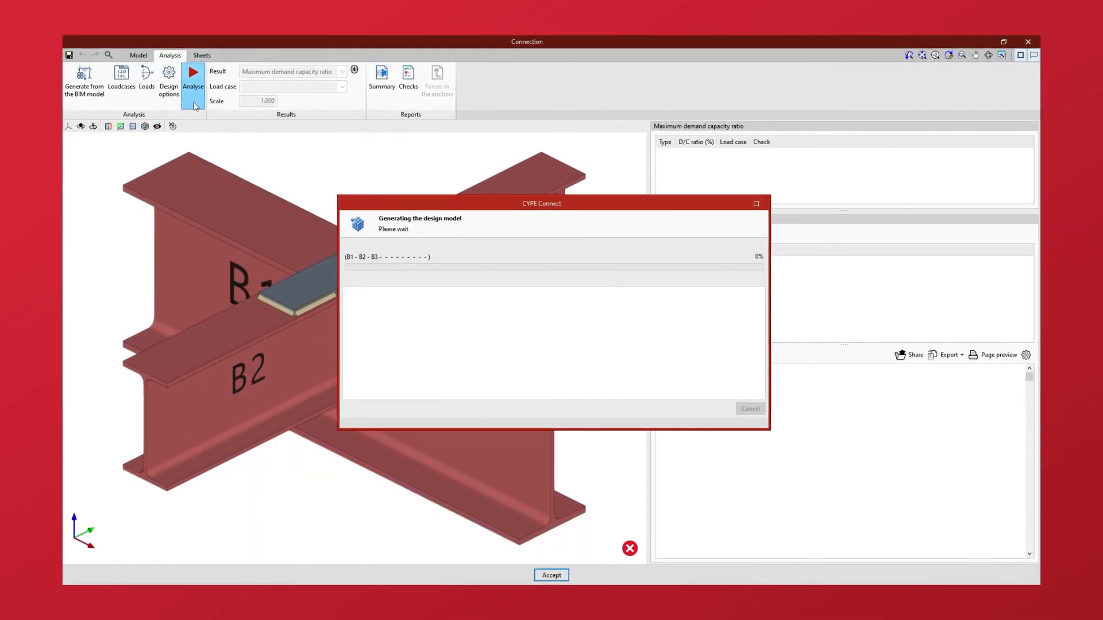